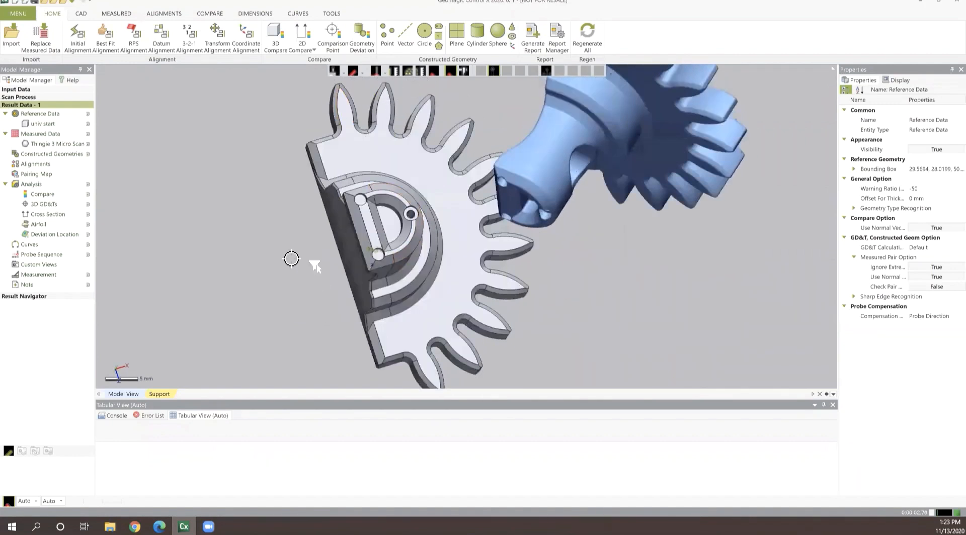
Run an initial alignment of the measured scan to the reference gear model without feature-recognition accuracy enhancement
right_click_drag(247, 168, 590, 210)
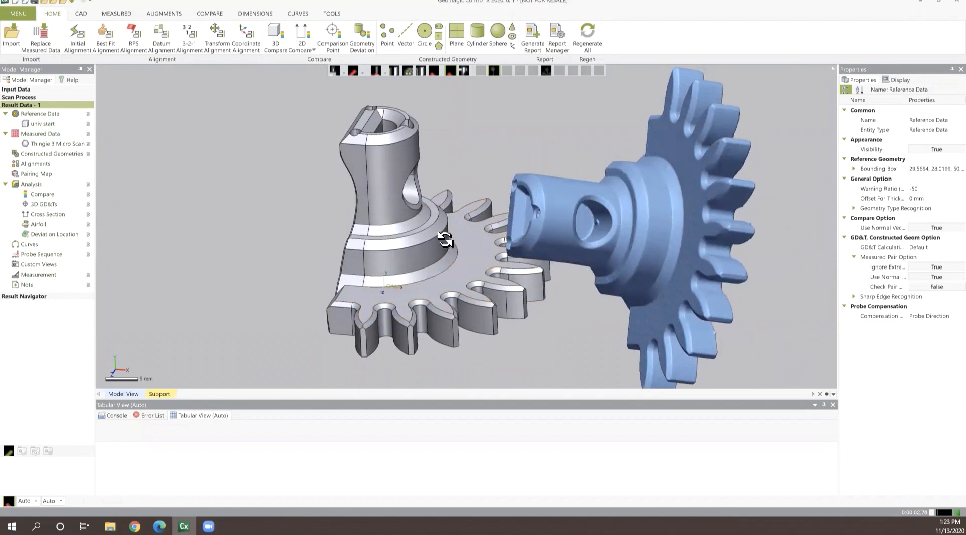
right_click_drag(422, 233, 546, 227)
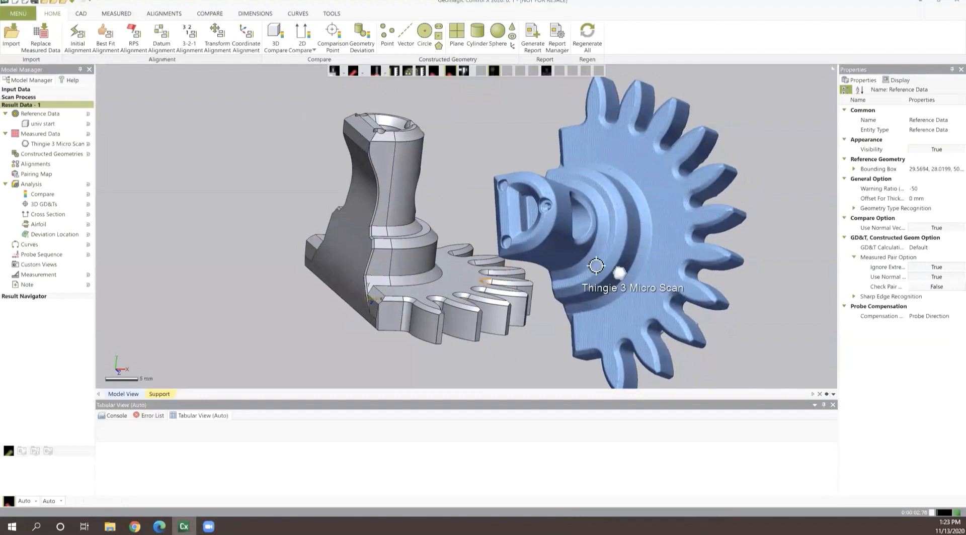
right_click_drag(674, 211, 503, 286)
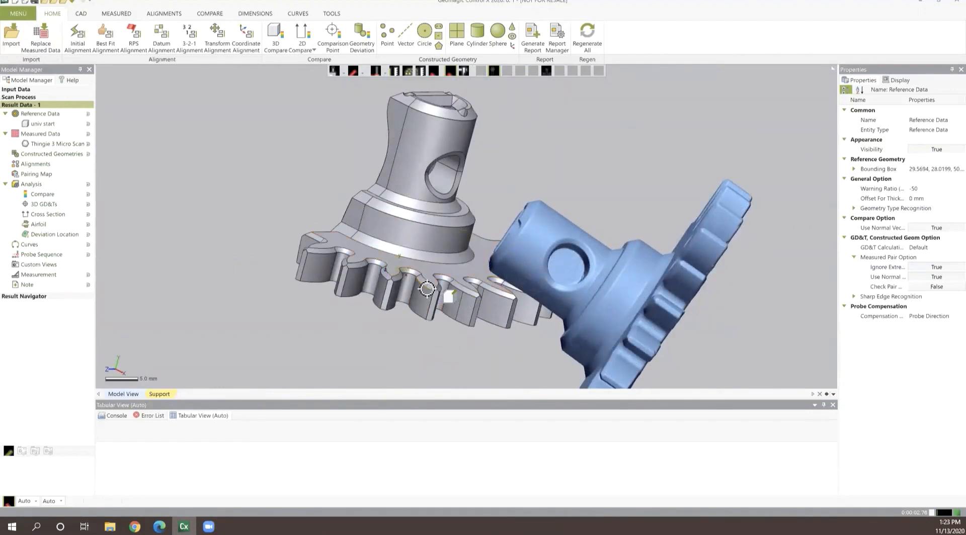
right_click_drag(275, 207, 443, 302)
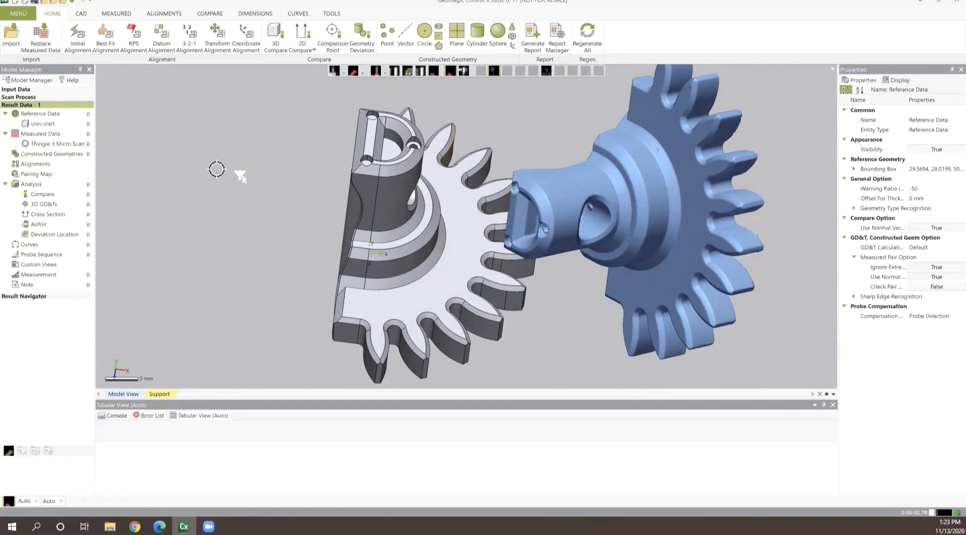
left_click(76, 39)
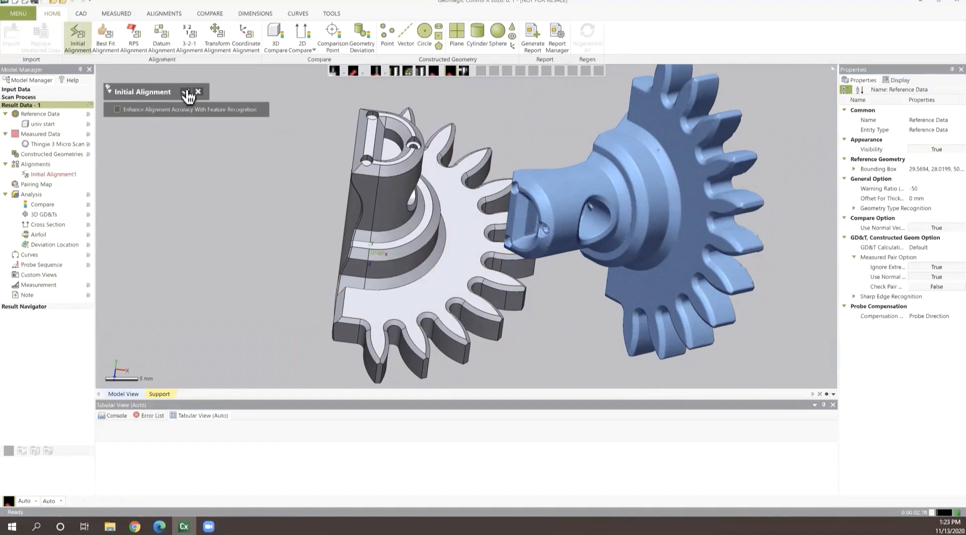
left_click(187, 92)
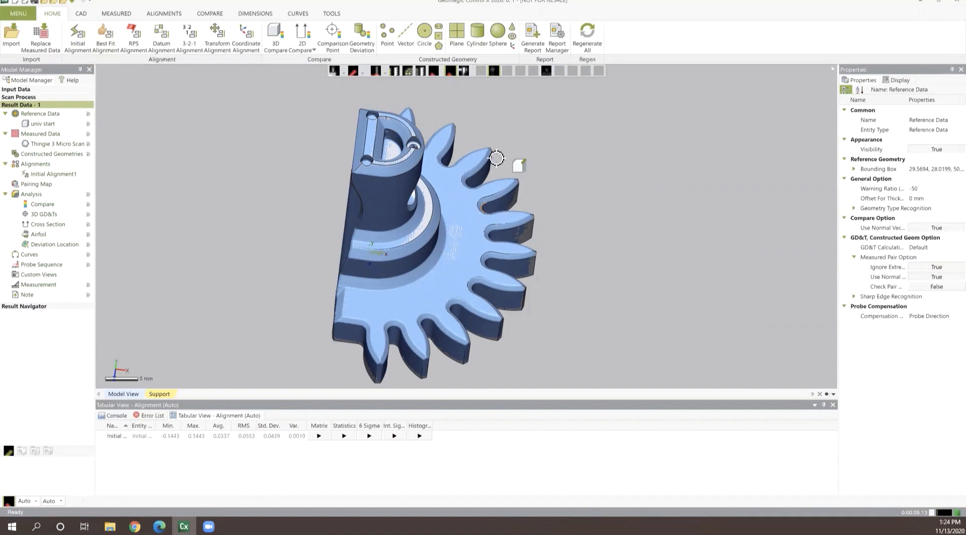
Create a datum alignment pairing the cylindrical hub face, the gear's flat tooth-side plane and the cross hole through the shaft
left_click(164, 38)
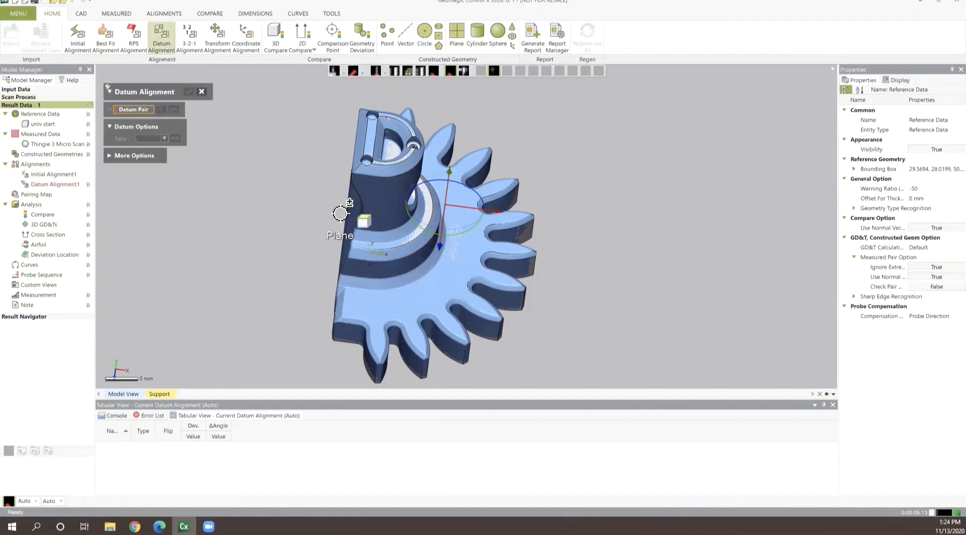
left_click(401, 267)
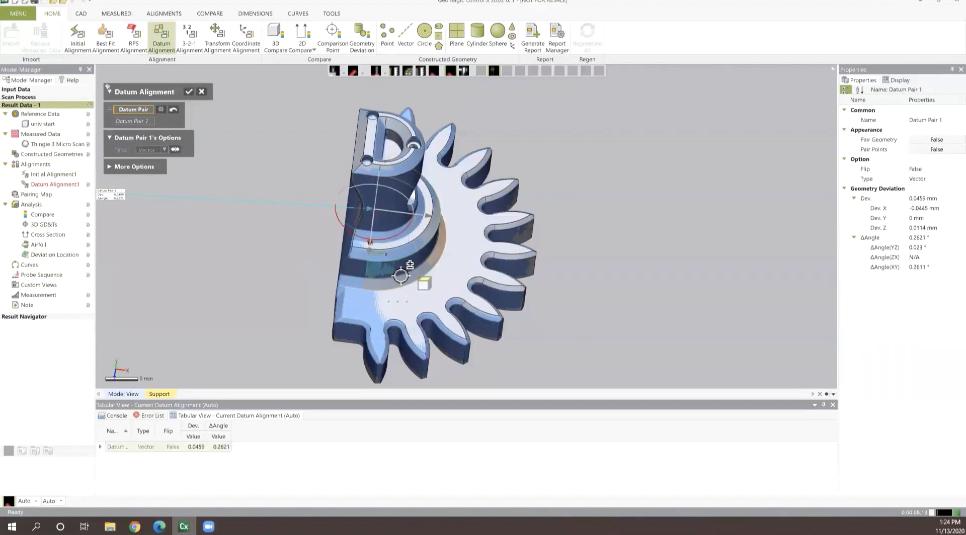
left_click(449, 280)
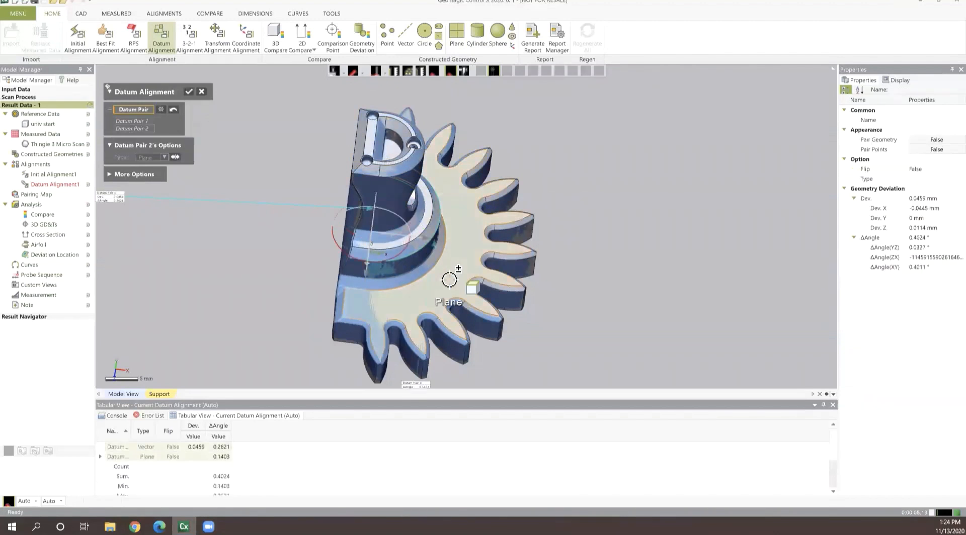
right_click_drag(448, 280, 345, 209)
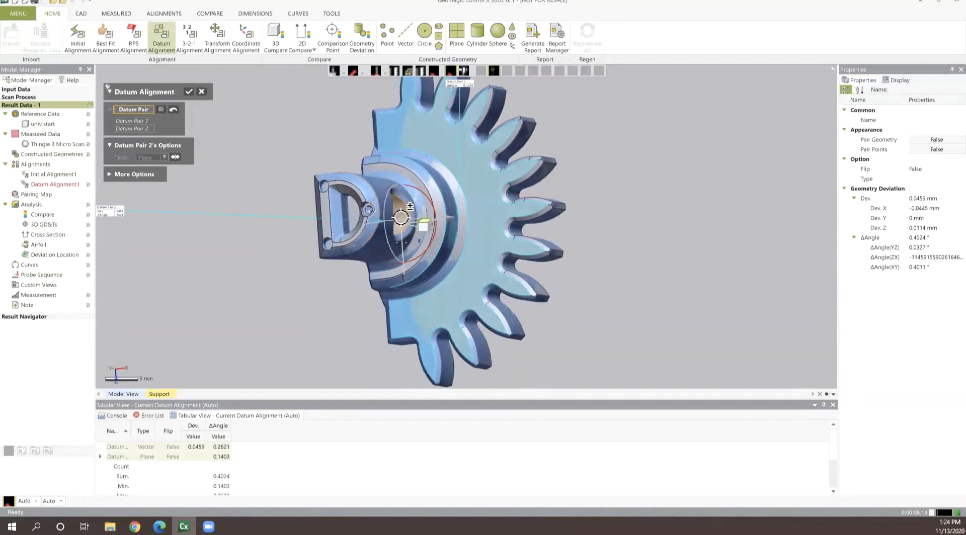
left_click(401, 215)
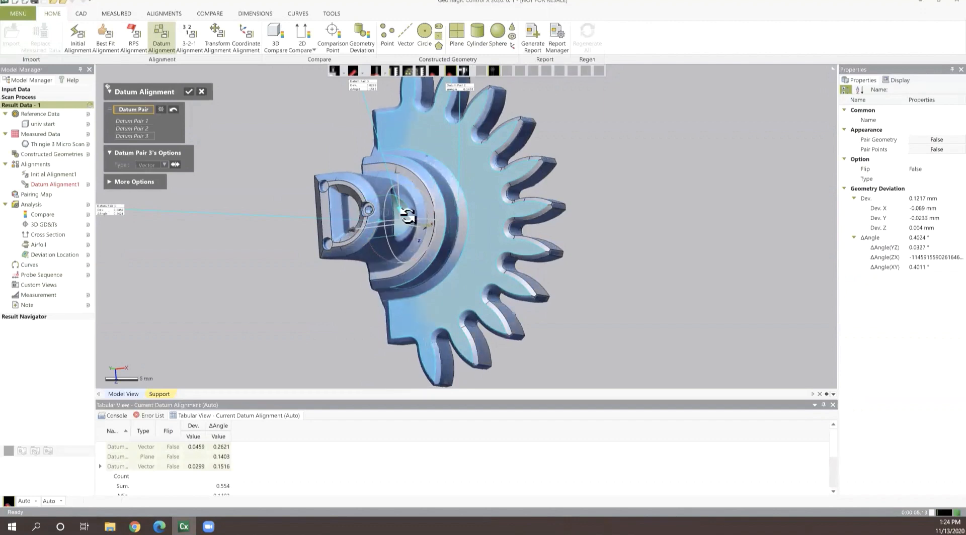
right_click_drag(410, 217, 448, 283)
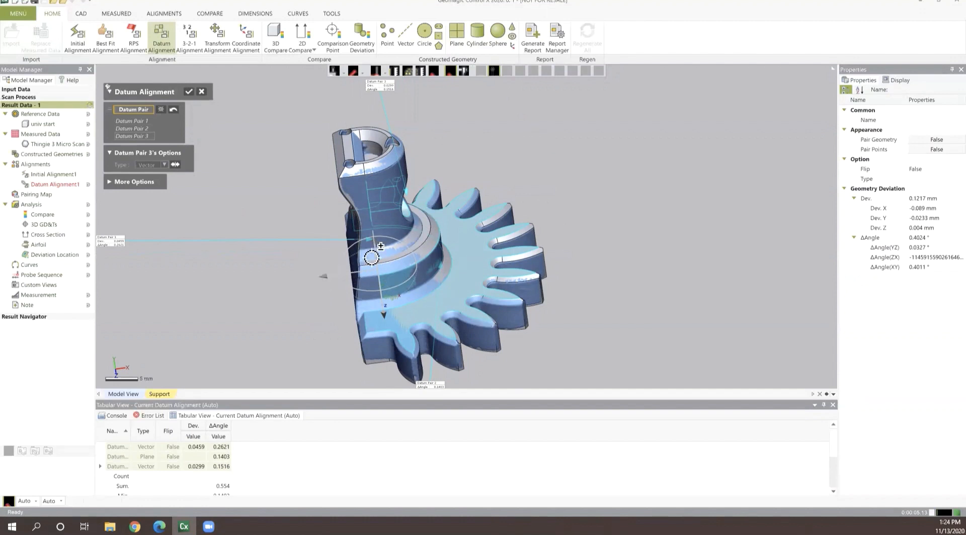
right_click_drag(317, 224, 261, 158)
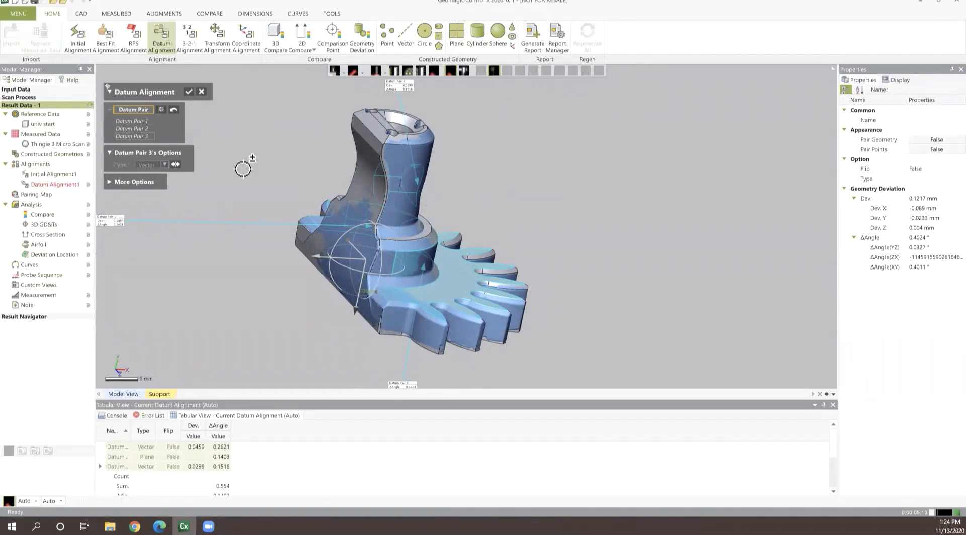
left_click(188, 92)
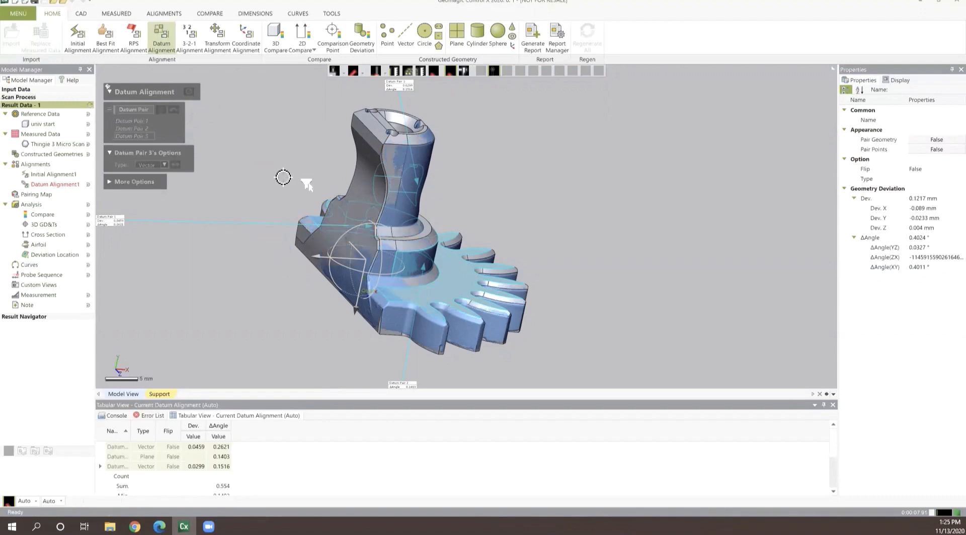
Create a 3D Compare color map with a ±0.1 mm color range and a specific tolerance of ±0.02
left_click(275, 40)
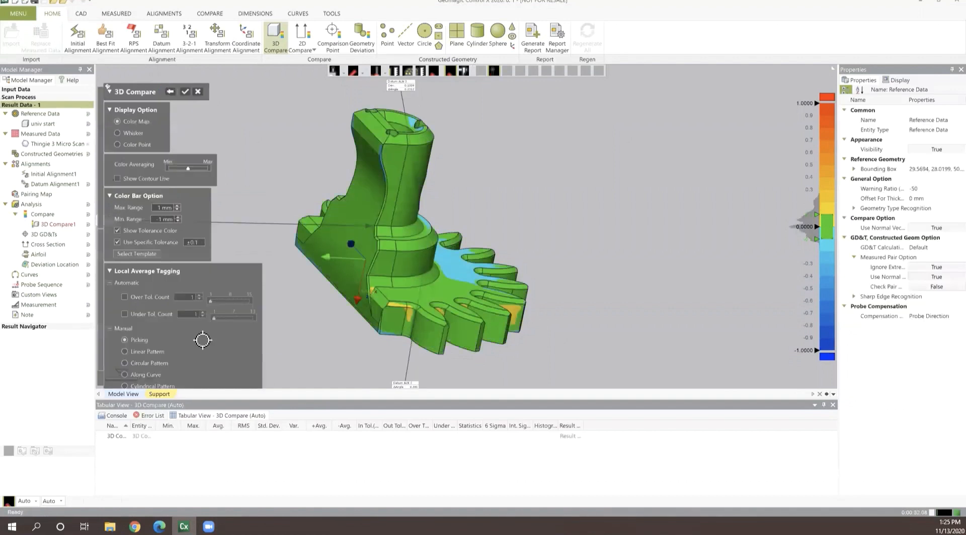
double_click(170, 208)
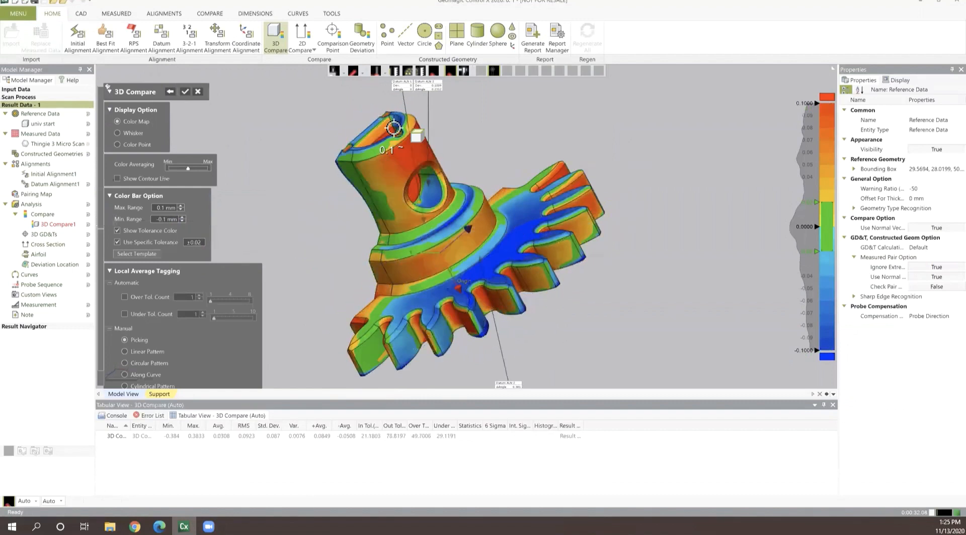
mouse_move(407, 223)
right_mouse_down()
mouse_move(658, 220)
mouse_move(613, 214)
right_mouse_up()
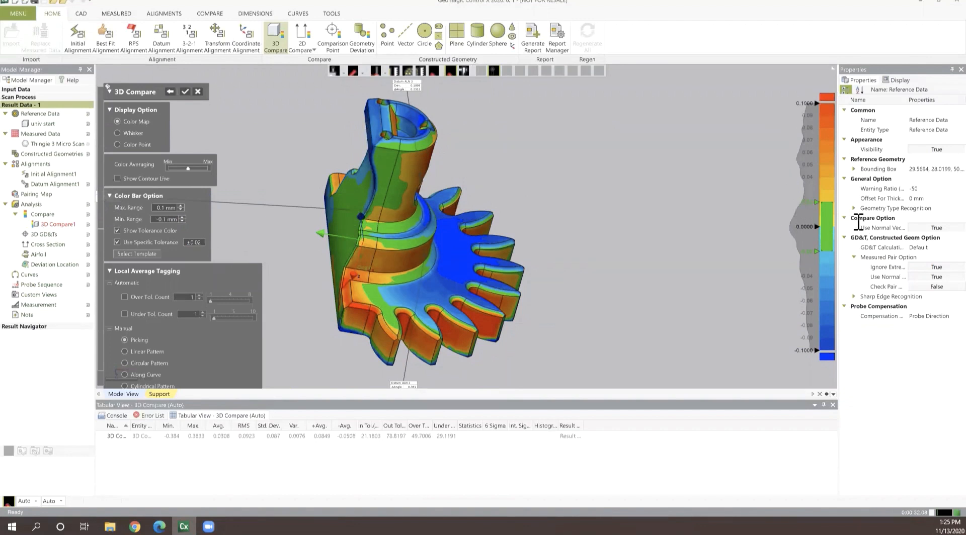
mouse_move(481, 194)
right_mouse_down()
mouse_move(393, 266)
mouse_move(303, 279)
mouse_move(444, 226)
mouse_move(571, 222)
mouse_move(322, 211)
mouse_move(394, 214)
right_mouse_up()
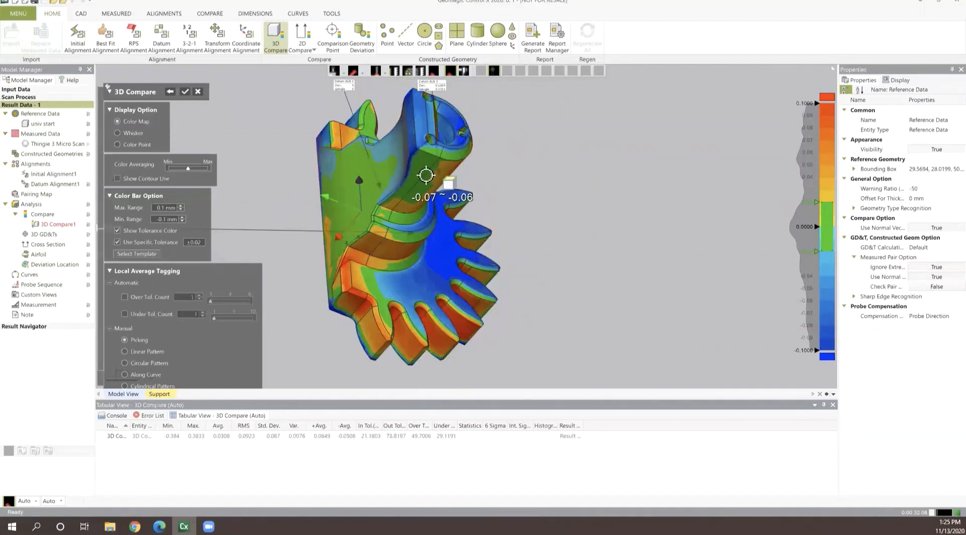
mouse_move(452, 189)
right_mouse_down()
mouse_move(336, 202)
mouse_move(397, 156)
mouse_move(390, 150)
right_mouse_up()
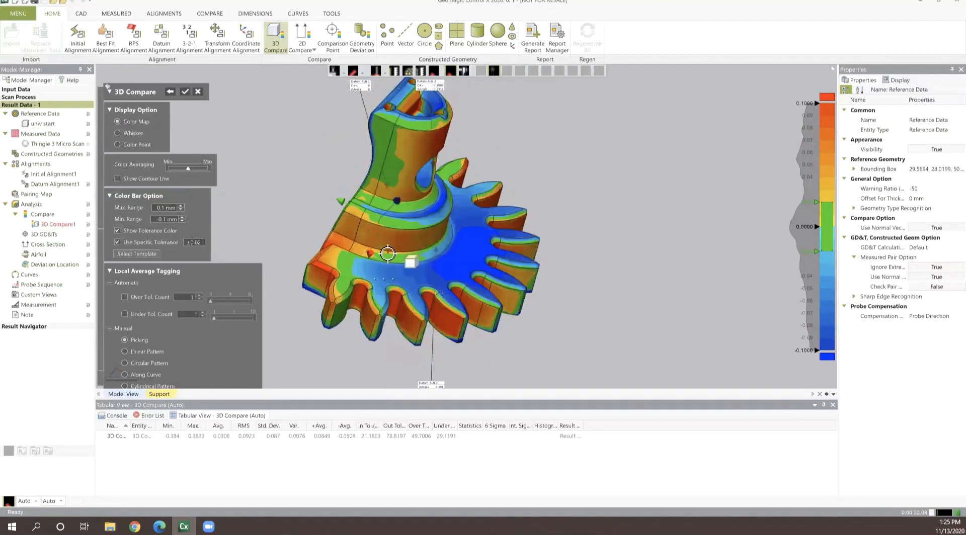
left_click(187, 93)
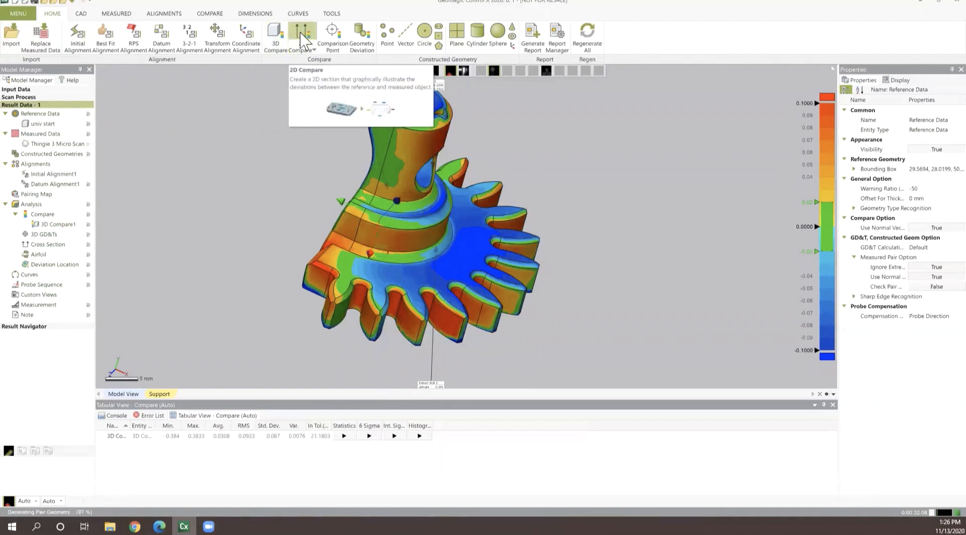
Set up a 2D Compare section through the part on the Z base plane with a 0 mm offset and shortest projection
left_click(303, 36)
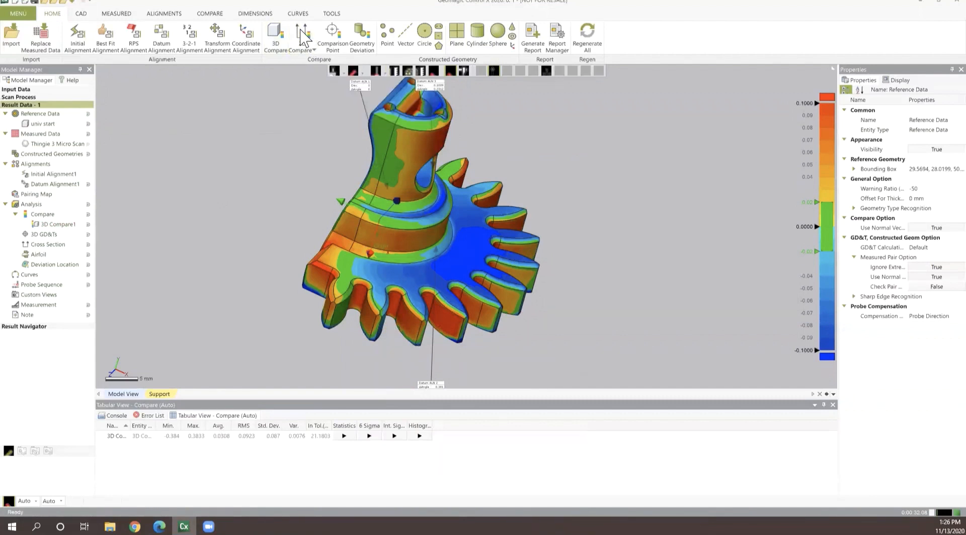
right_click_drag(420, 184, 353, 162)
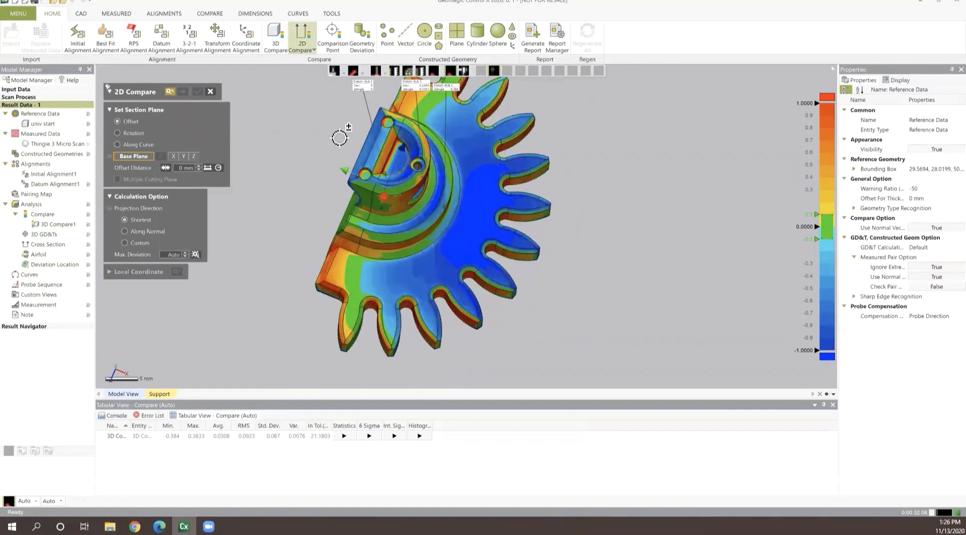
left_click(194, 156)
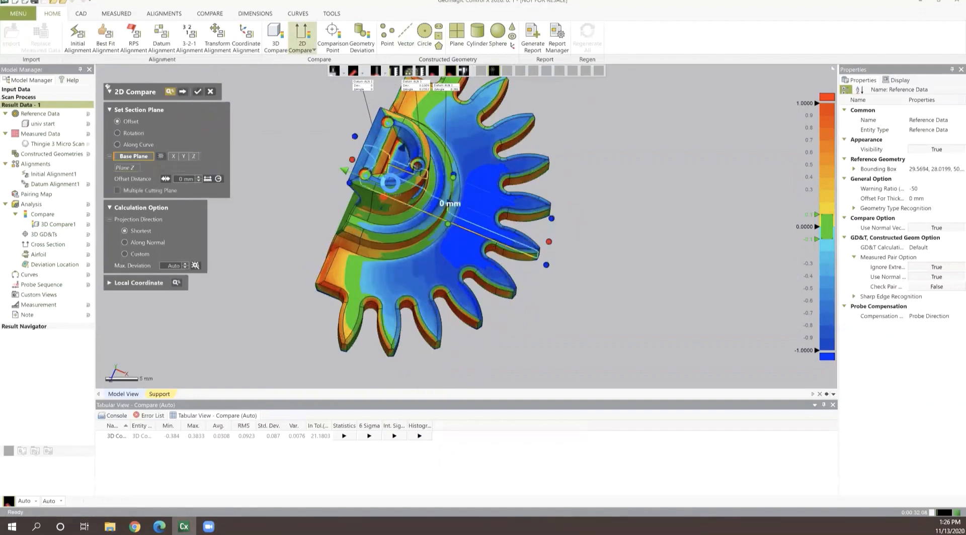
left_click(183, 92)
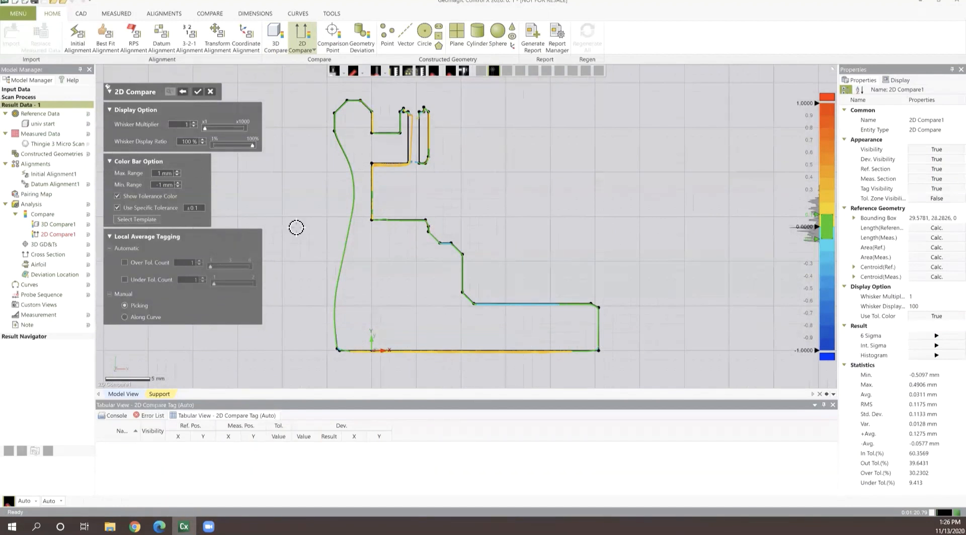
Set the 2D section's whisker multiplier to 7 and accept the comparison
left_click(211, 130)
left_click(217, 130)
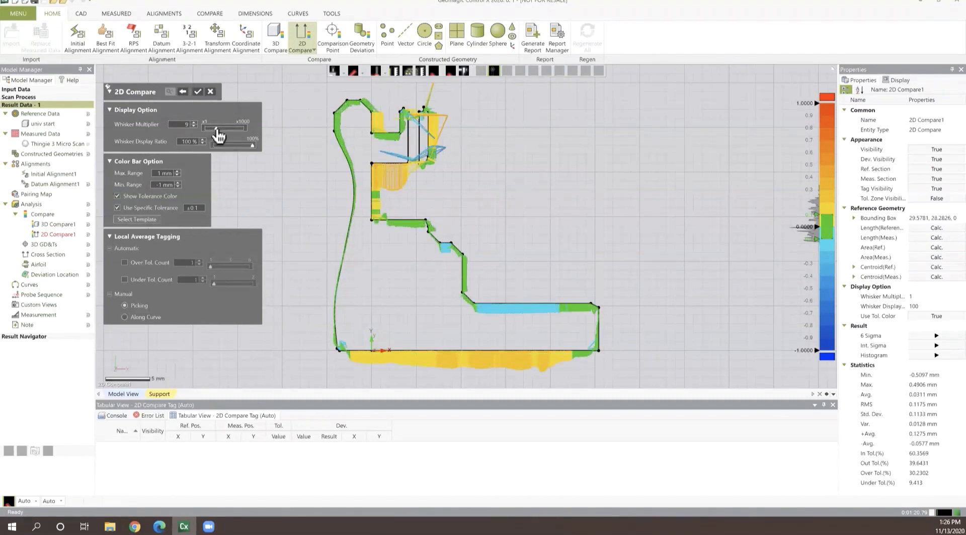
left_click(217, 130)
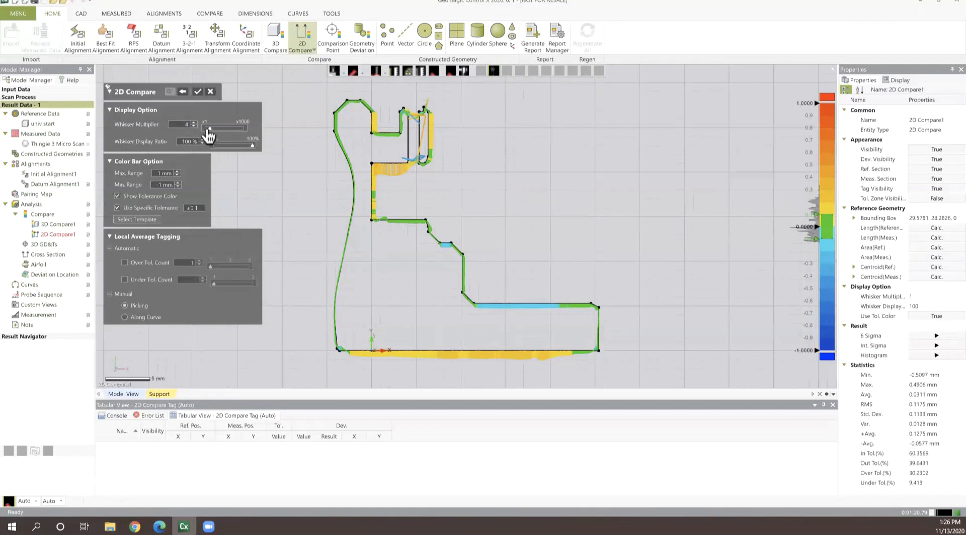
left_click_drag(213, 134, 214, 134)
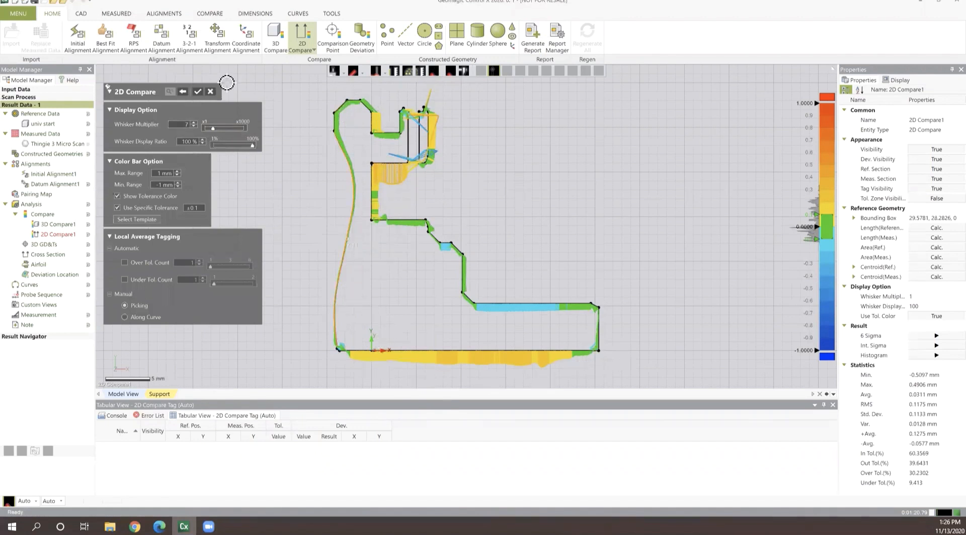
left_click(198, 92)
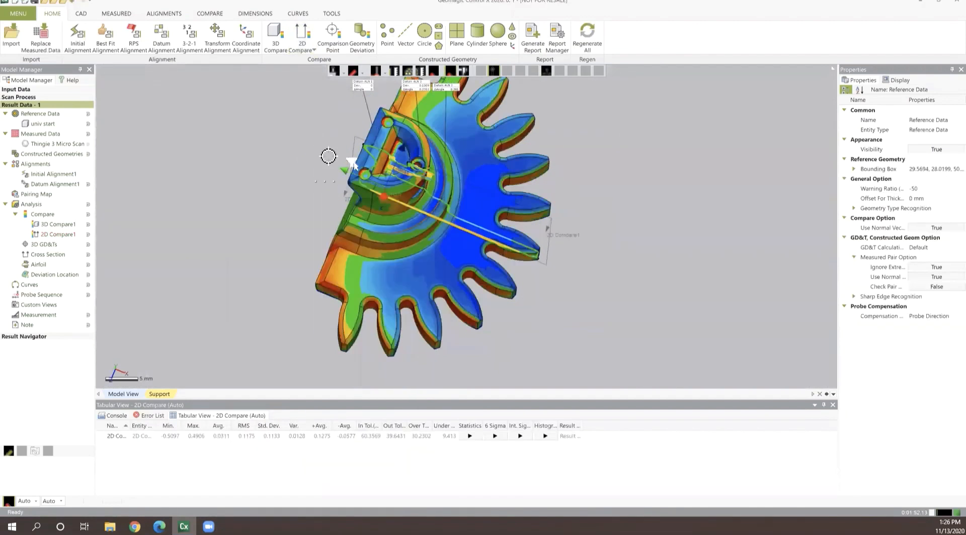
Add two picked comparison points on the gear's flat face at about (0, 5.27, 14) and (16, 5.27, 4)
left_click(332, 34)
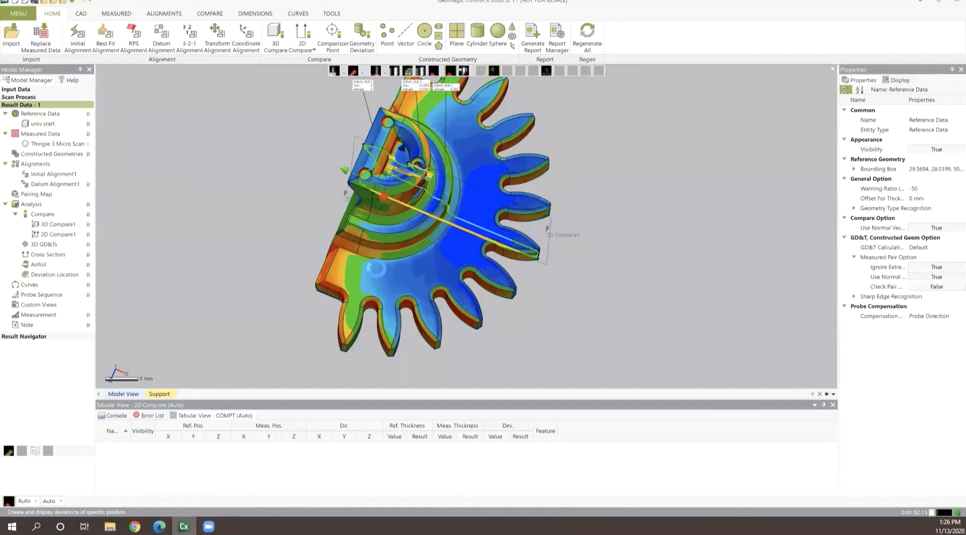
left_click(350, 269)
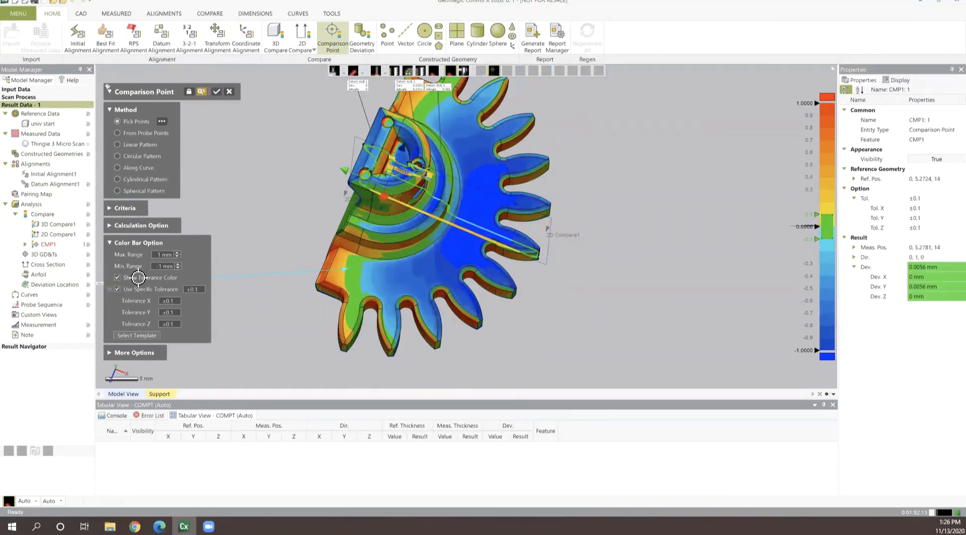
left_click(471, 251)
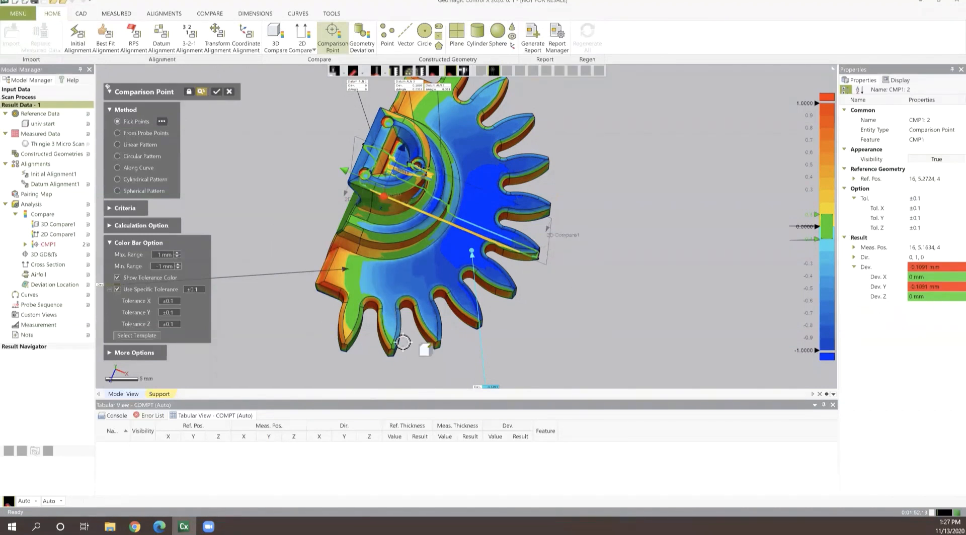
left_click(218, 94)
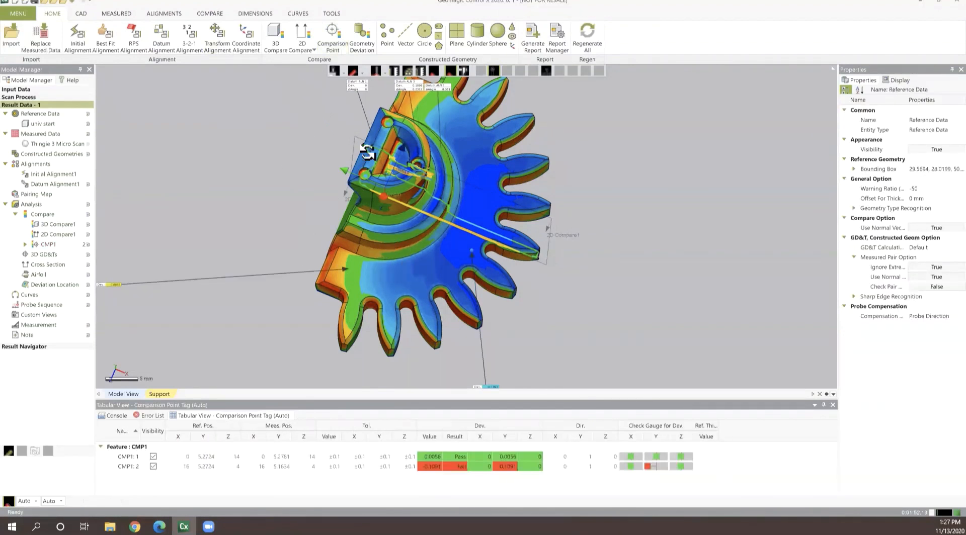
right_click_drag(368, 152, 362, 184)
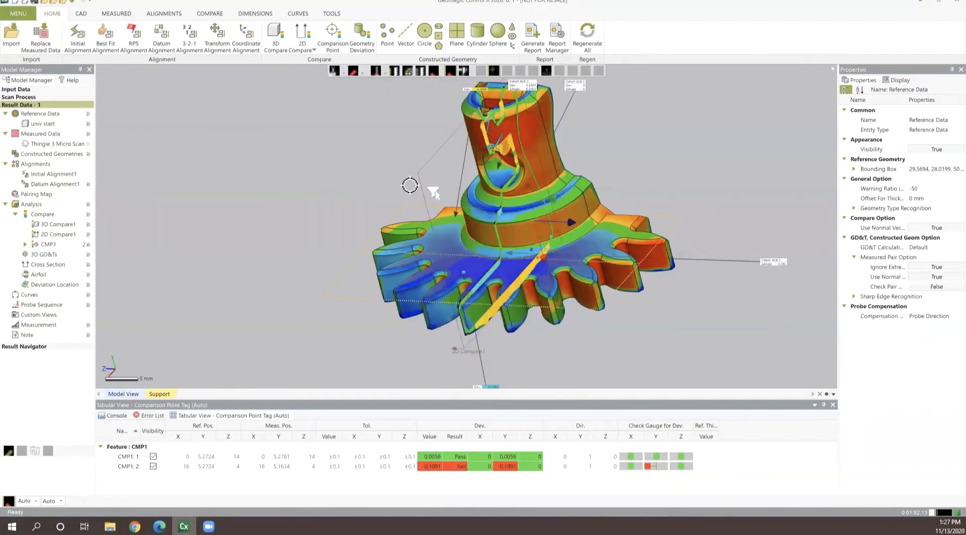
Add an angular Smart Dimension between the collar's cylindrical face and the cross hole's cylinder, placing its annotation beside the gear teeth
left_click(250, 15)
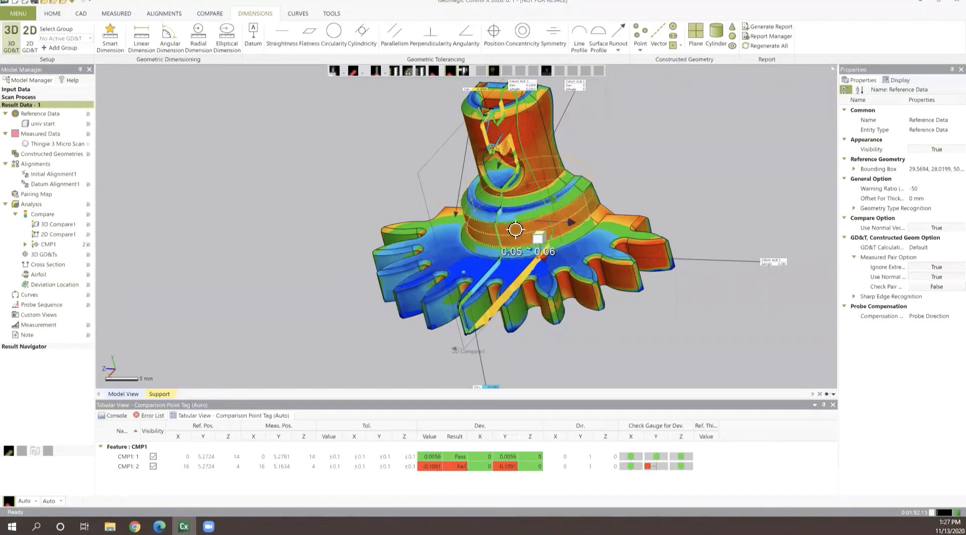
left_click(107, 49)
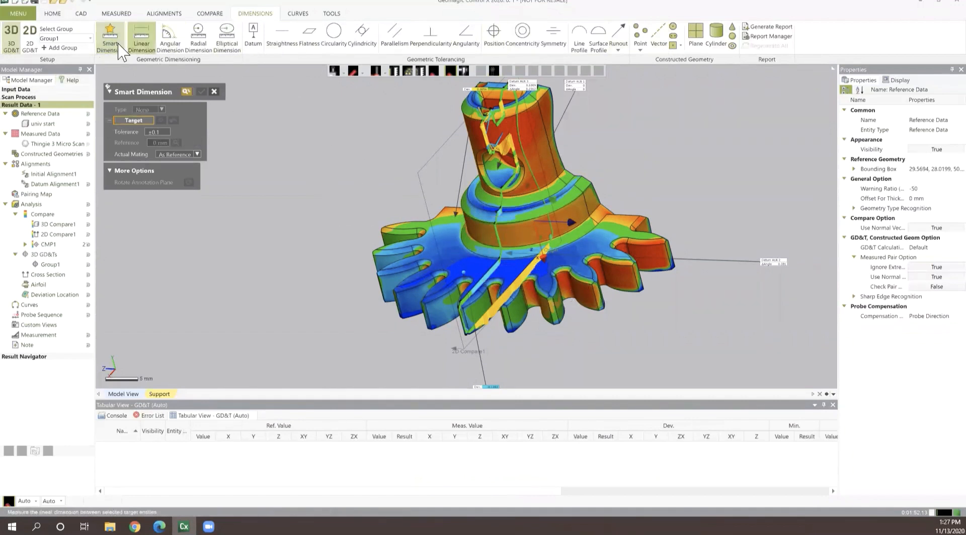
left_click(521, 234)
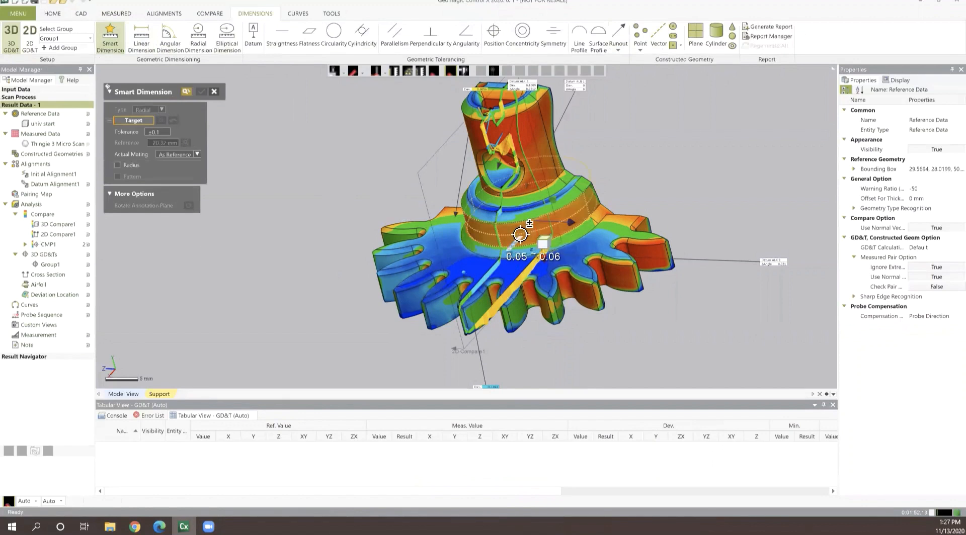
left_click(504, 175)
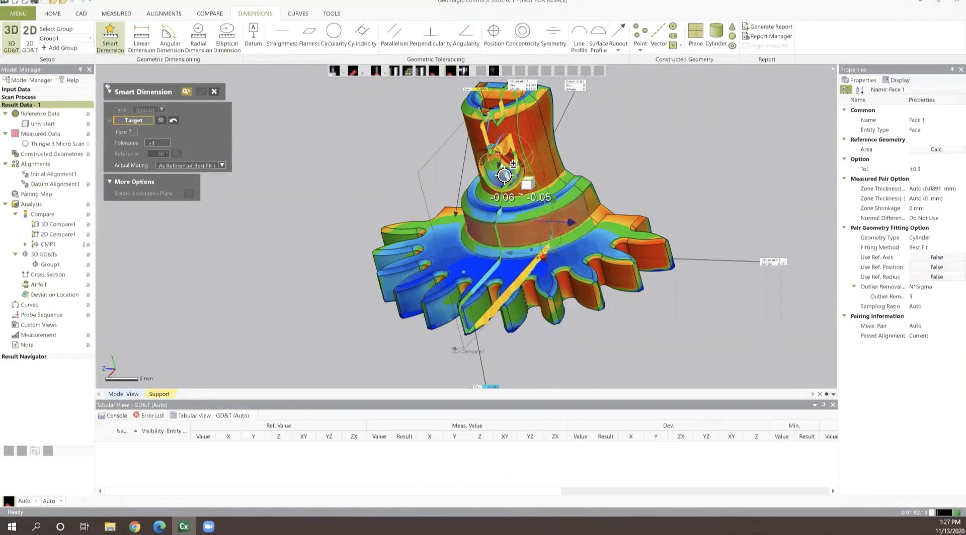
left_click(504, 176)
right_click_drag(330, 214, 313, 217)
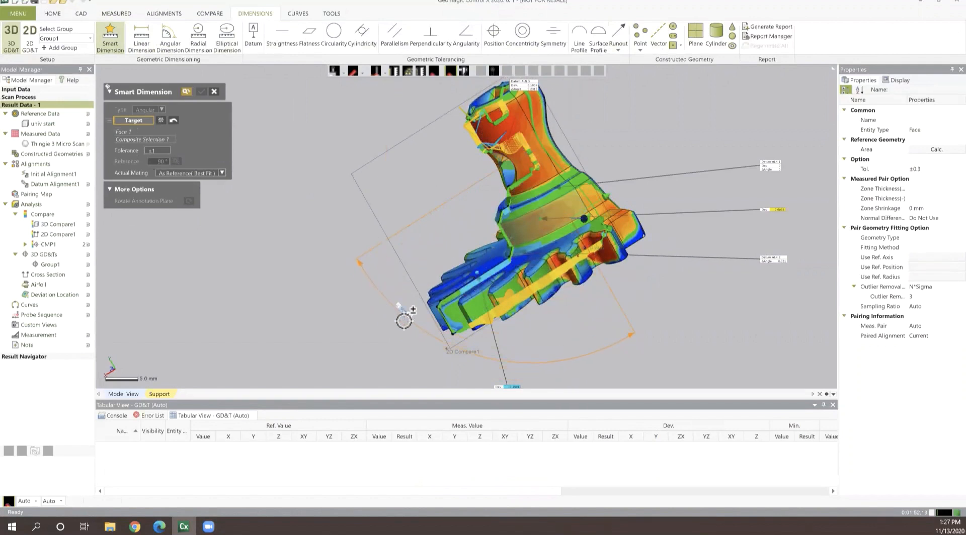
left_click(402, 329)
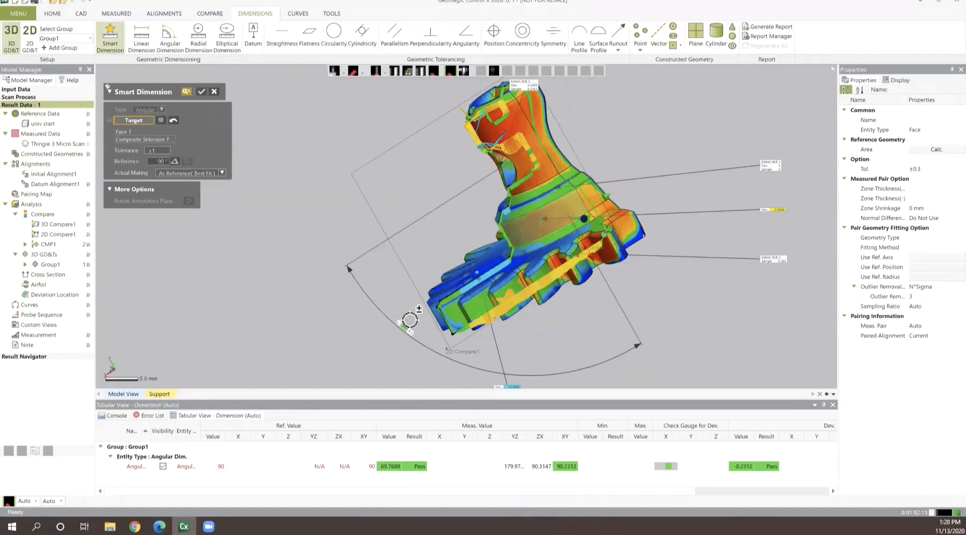
mouse_move(407, 335)
left_mouse_down()
mouse_move(457, 266)
mouse_move(406, 344)
mouse_move(415, 333)
left_mouse_up()
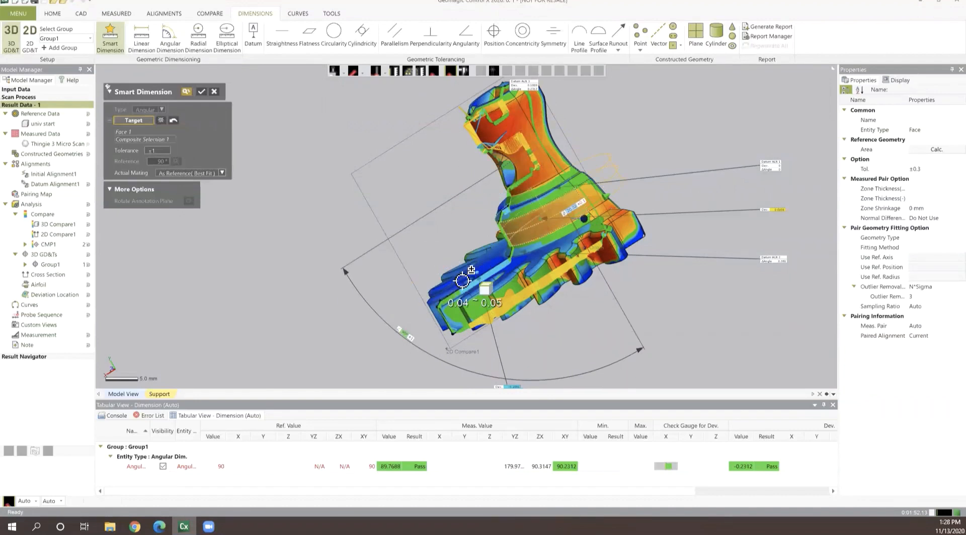
right_click_drag(561, 129, 609, 166)
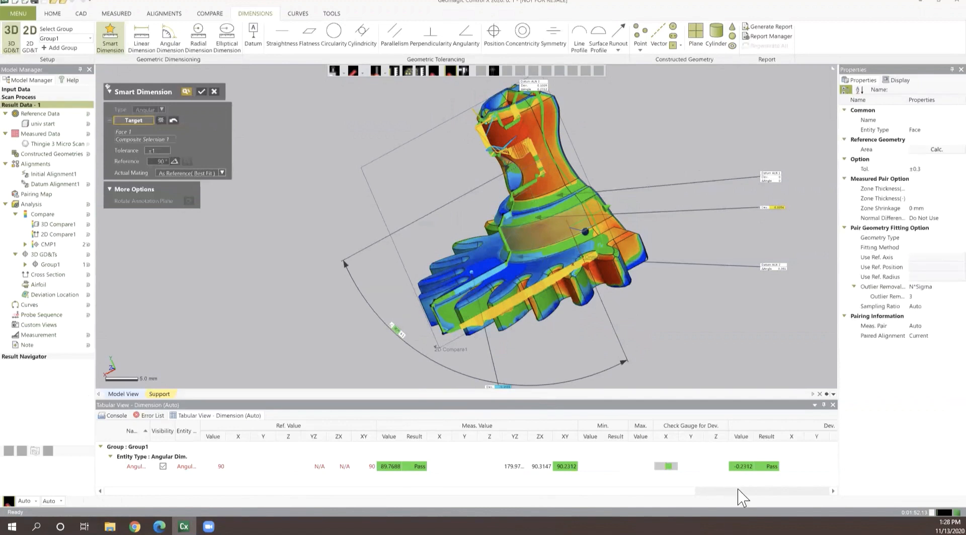
scroll(688, 503, "right", 5)
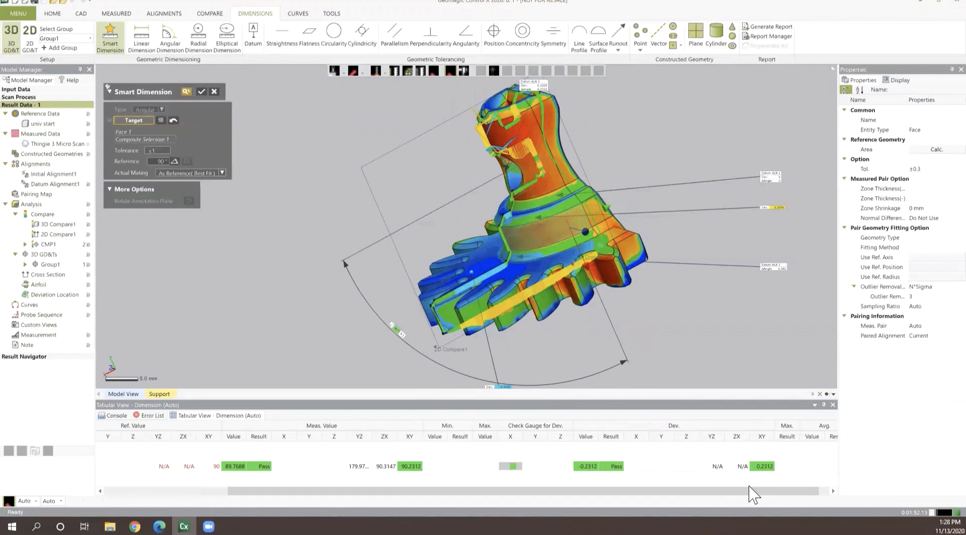
left_click_drag(748, 482, 624, 489)
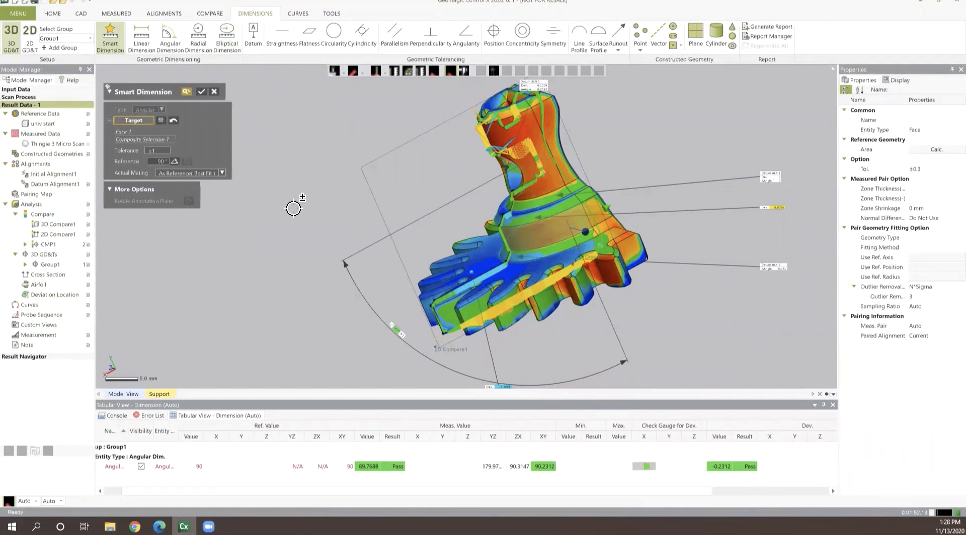
right_click_drag(403, 201, 563, 272)
left_click(562, 266)
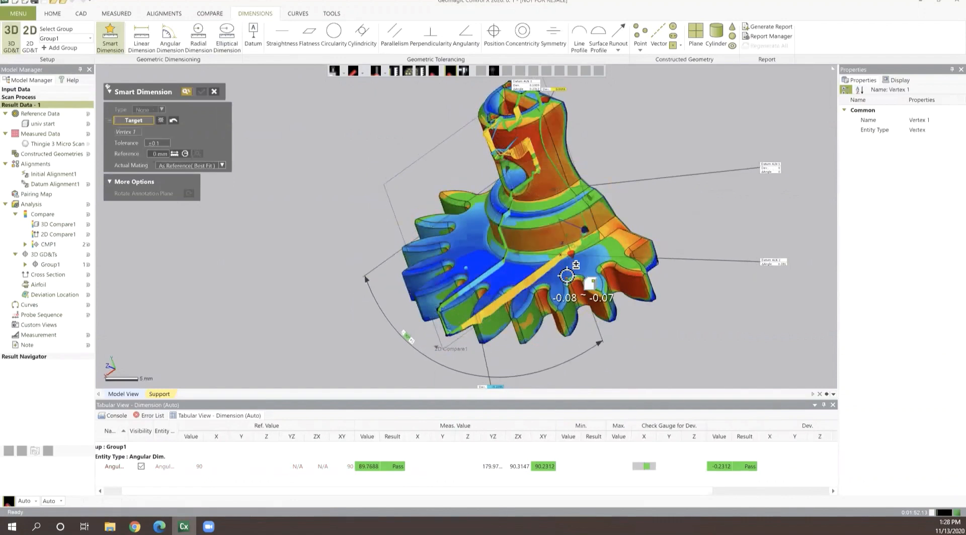
key("Escape")
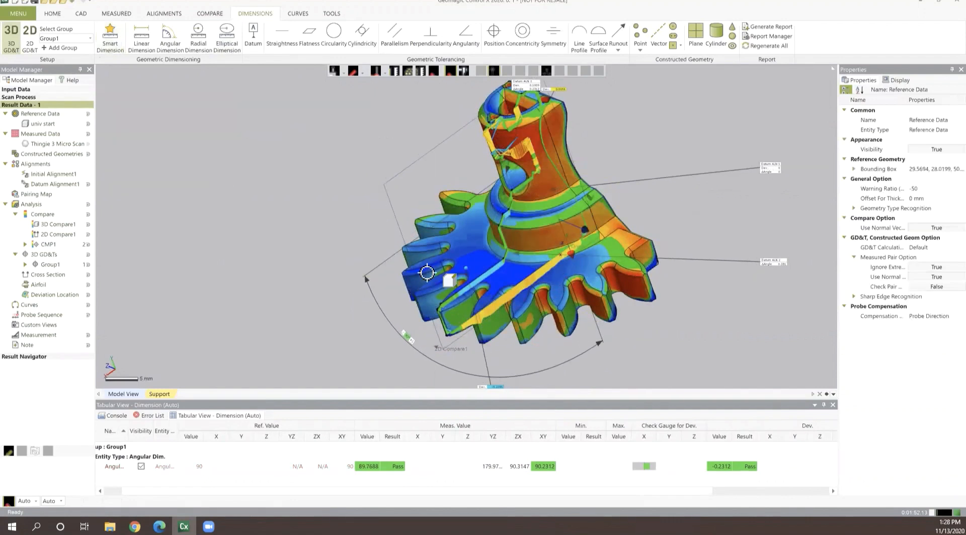
Add a linear Smart Dimension from the gear's flat face to the center of the cross hole in the shaft
left_click(106, 45)
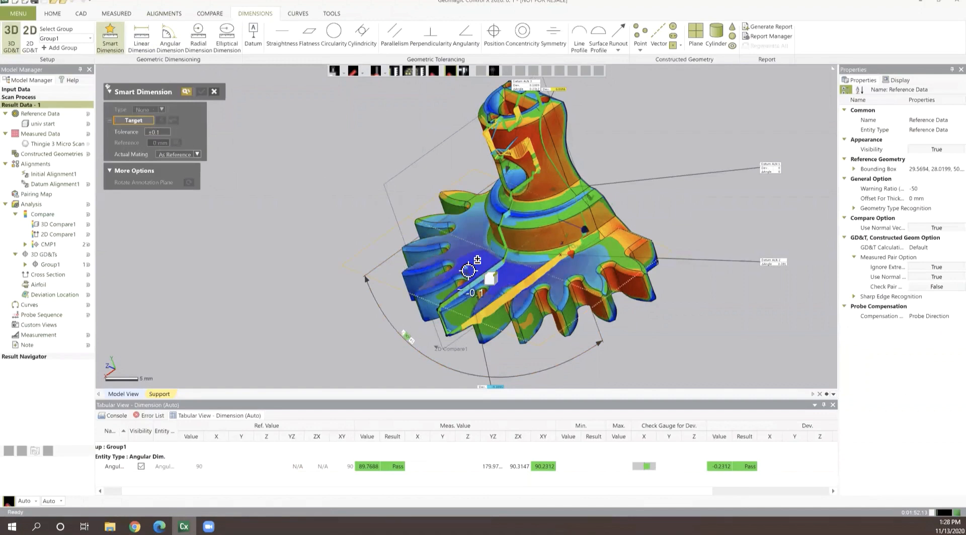
left_click(475, 254)
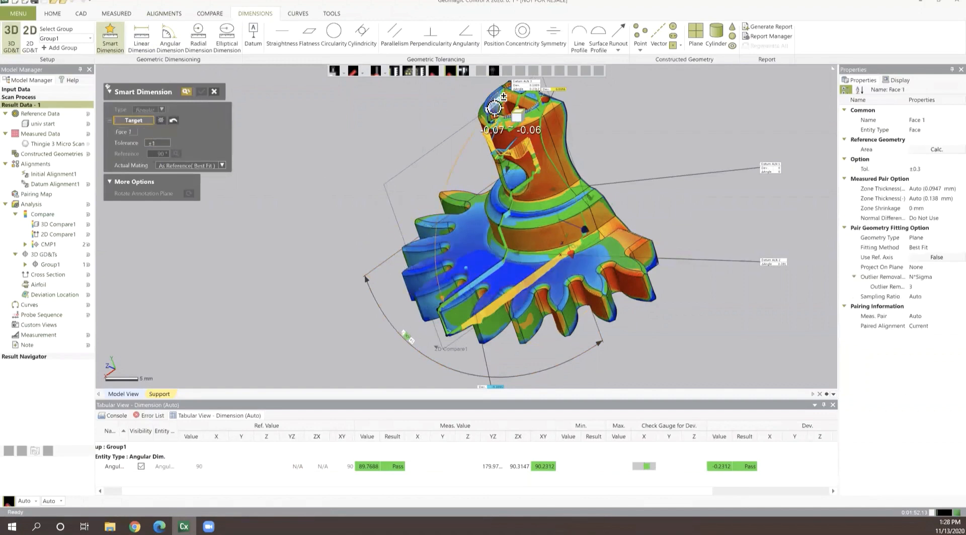
scroll(495, 108, "up", 4)
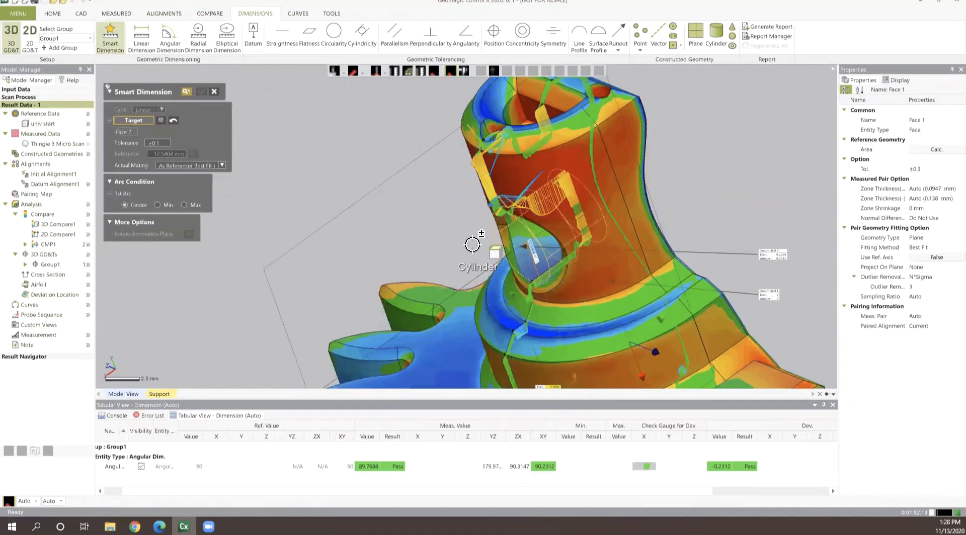
left_click(472, 245)
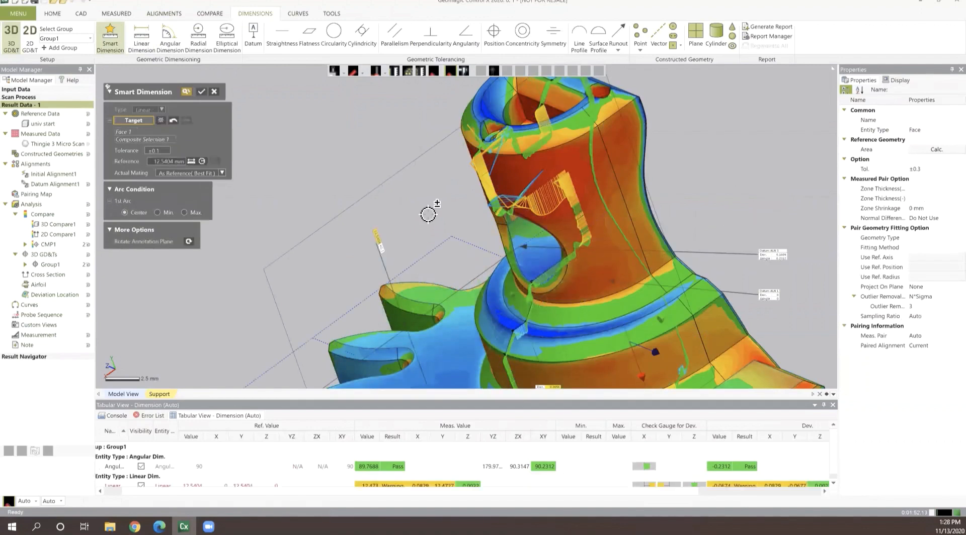
left_click(573, 107)
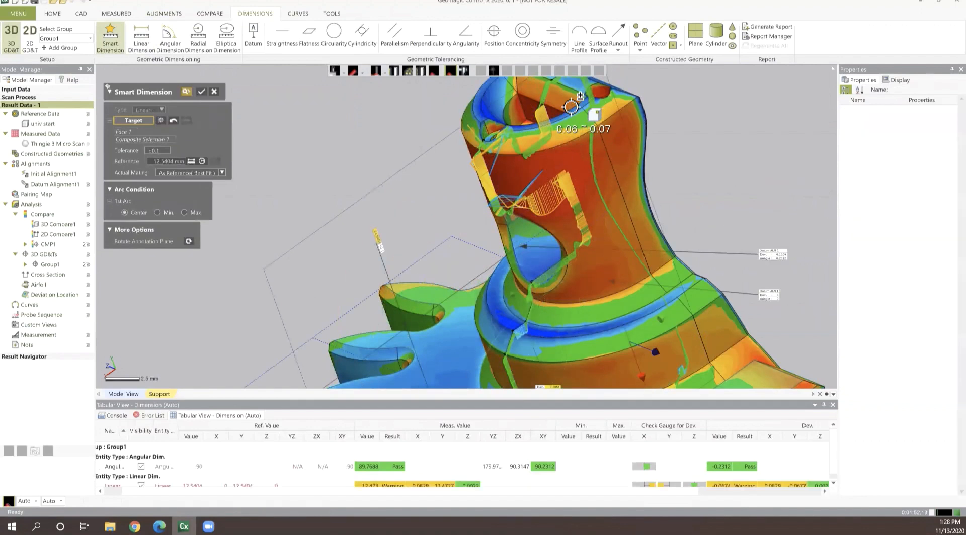
Add a radial Smart Dimension to the cylindrical face of the collar at the base of the shaft
scroll(431, 239, "down", 5)
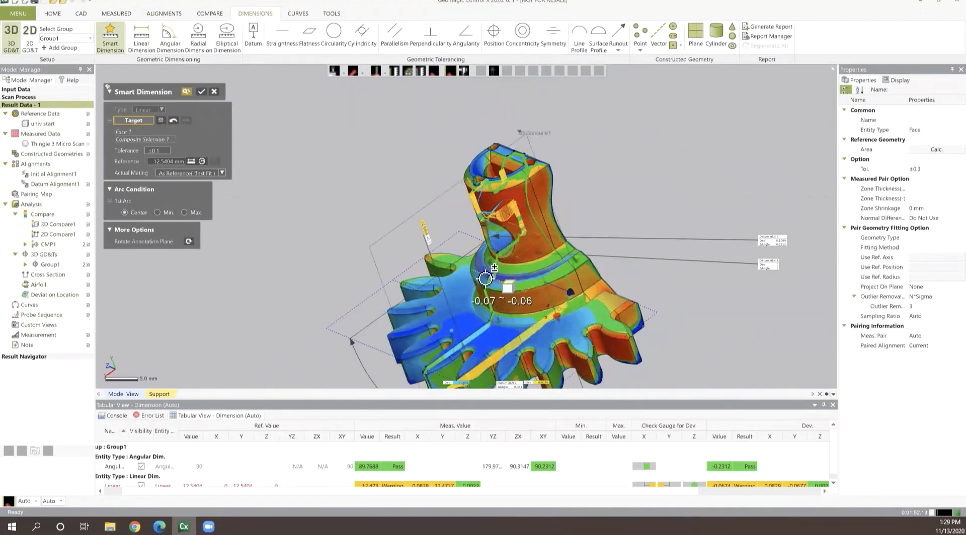
right_click_drag(584, 316, 500, 231)
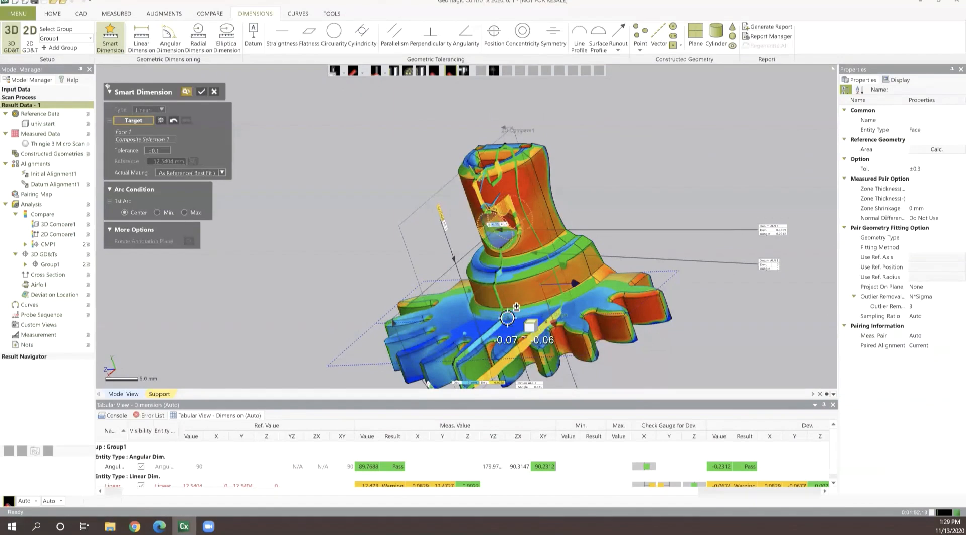
right_click_drag(559, 294, 554, 302)
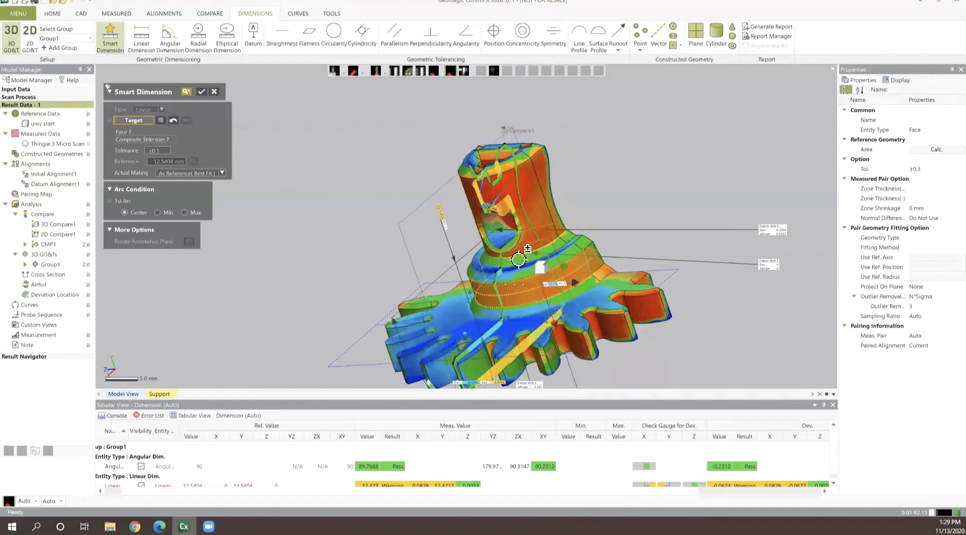
scroll(524, 322, "up", 5)
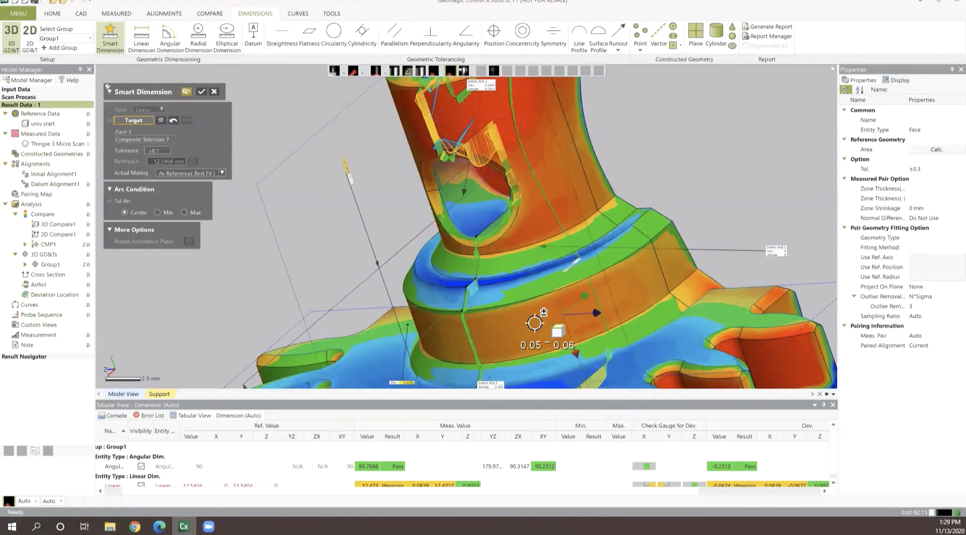
left_click(558, 316)
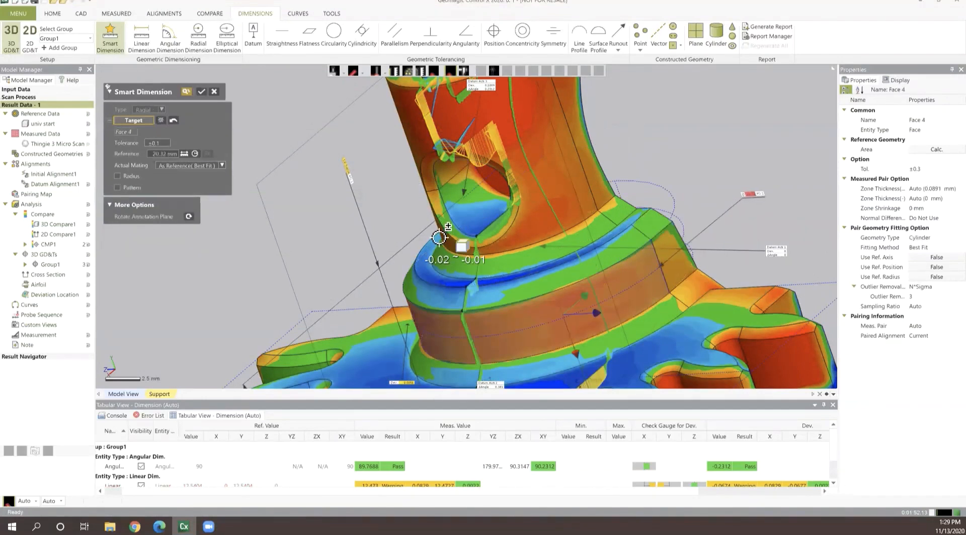
Add a linear Smart Dimension along Z between the two opposite side faces of the gear body and accept the dimensions
scroll(520, 270, "down", 3)
right_click_drag(561, 186, 619, 301)
mouse_move(371, 227)
right_mouse_down()
mouse_move(602, 300)
mouse_move(319, 182)
right_mouse_up()
left_click(318, 182)
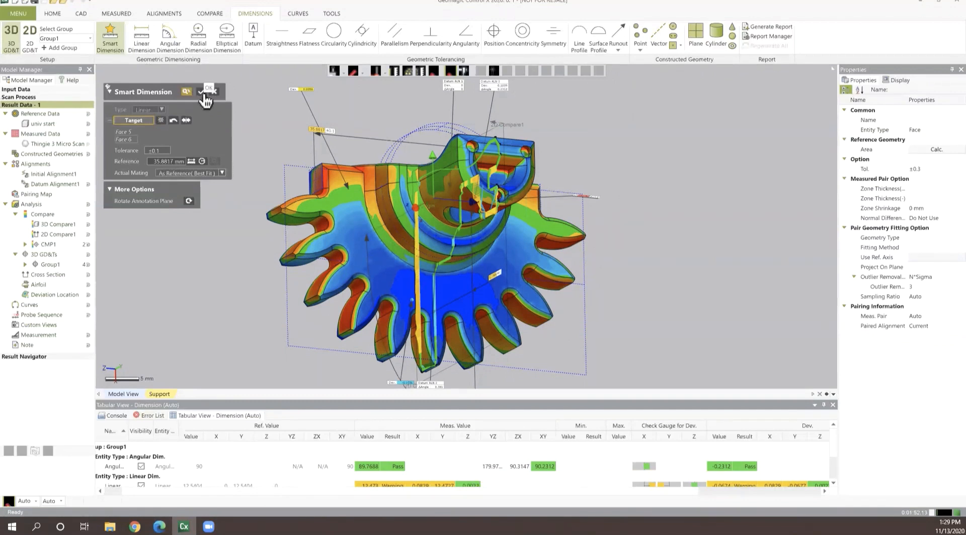
left_click(200, 93)
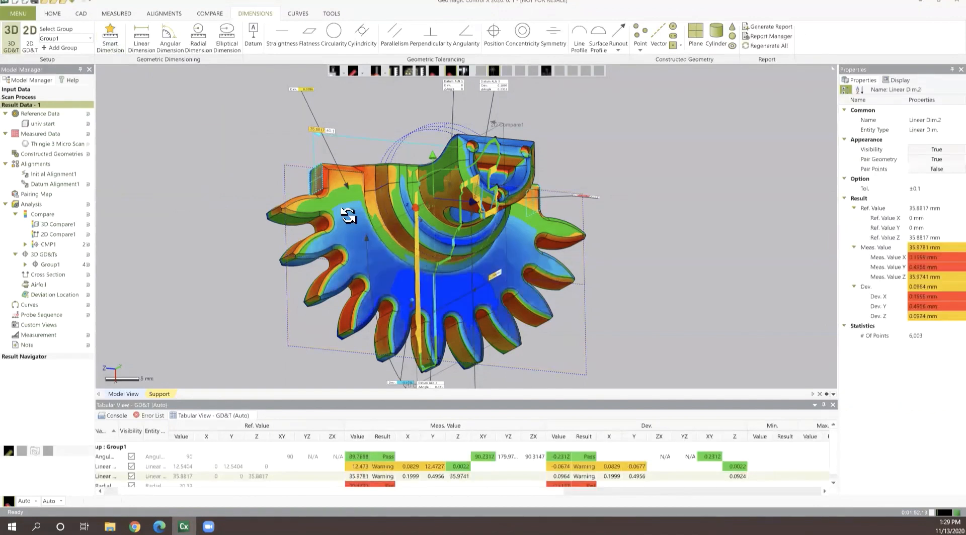
Assign datums A, B and C to the cross hole, the gear's flat face and the shaft's outer cylinder respectively
mouse_move(214, 165)
right_mouse_down()
mouse_move(156, 123)
mouse_move(100, 55)
right_mouse_up()
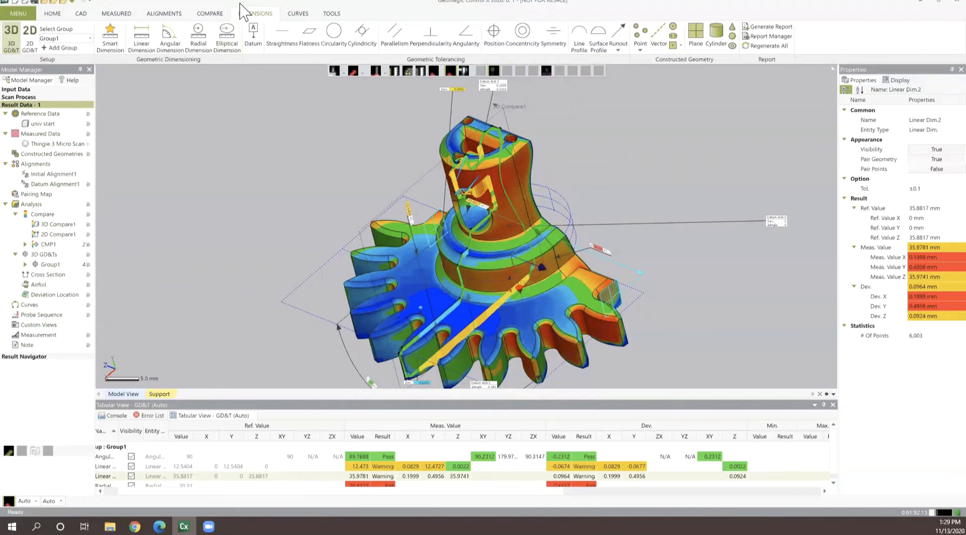
left_click(253, 36)
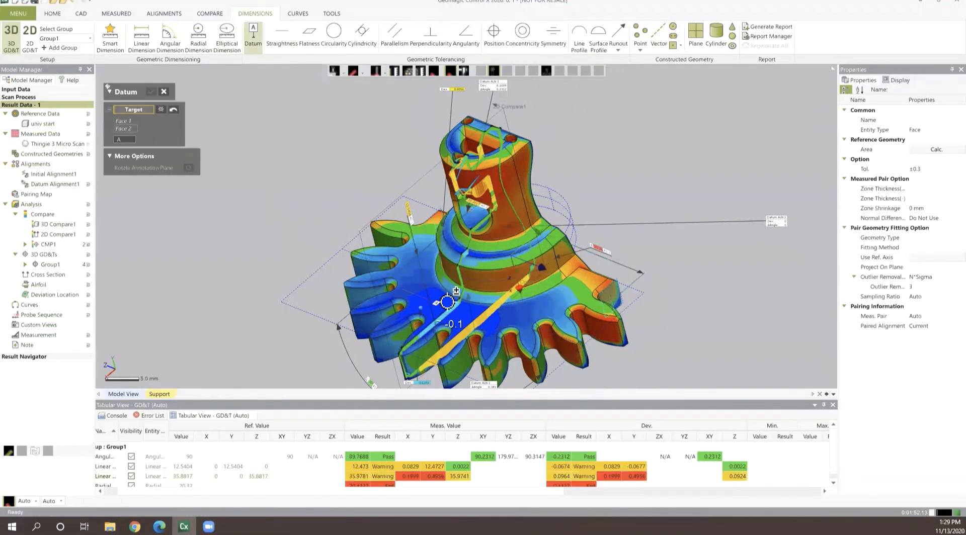
left_click(277, 289)
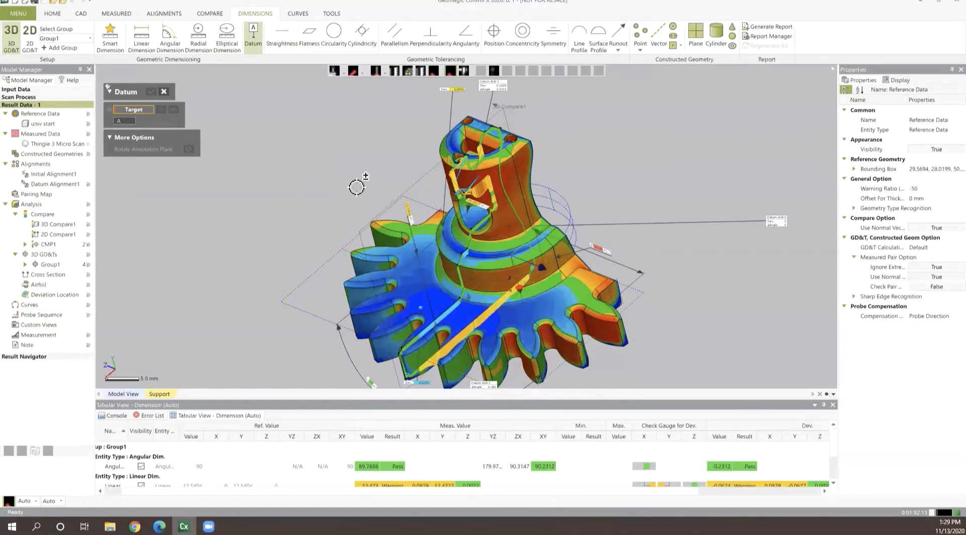
right_click_drag(456, 224, 473, 217)
left_click(469, 221)
left_click(626, 214)
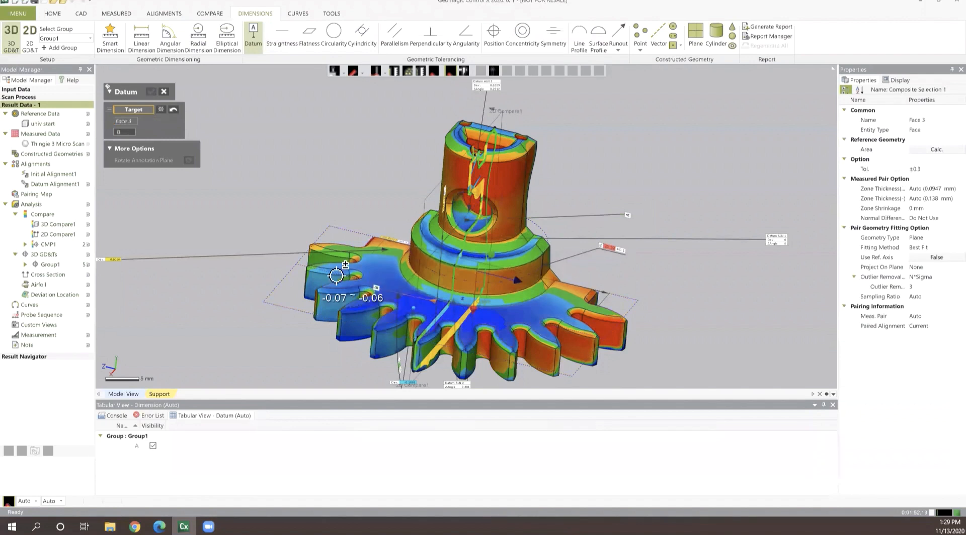
left_click(506, 202)
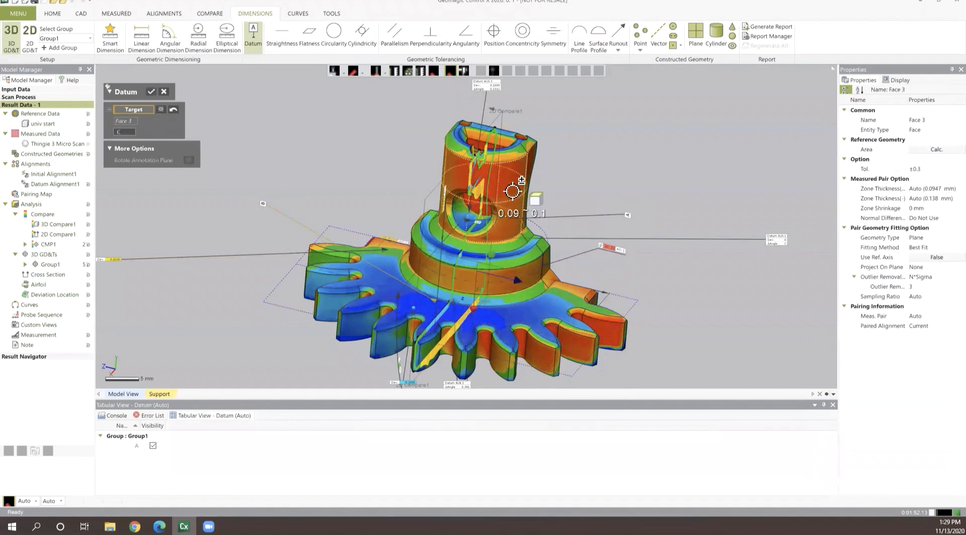
left_click(609, 168)
left_click(462, 175)
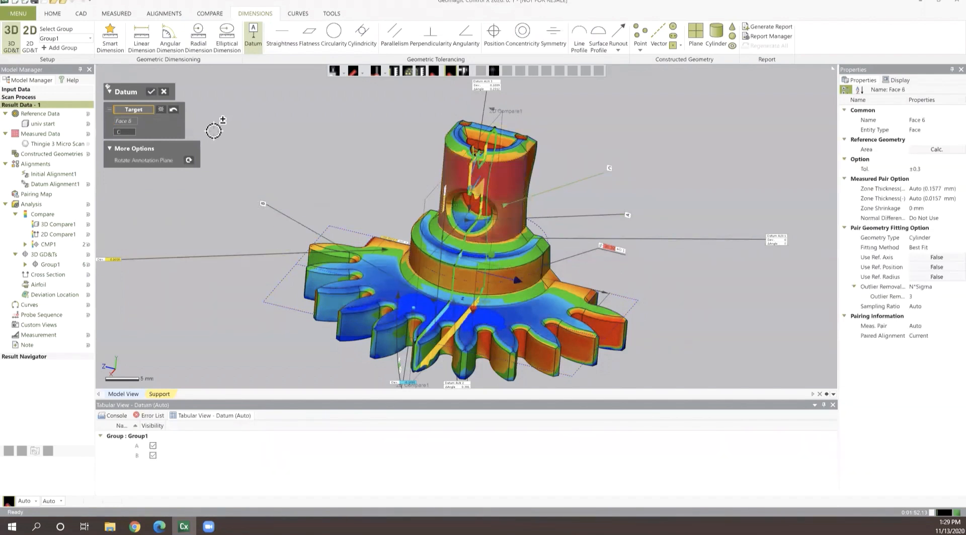
left_click(150, 91)
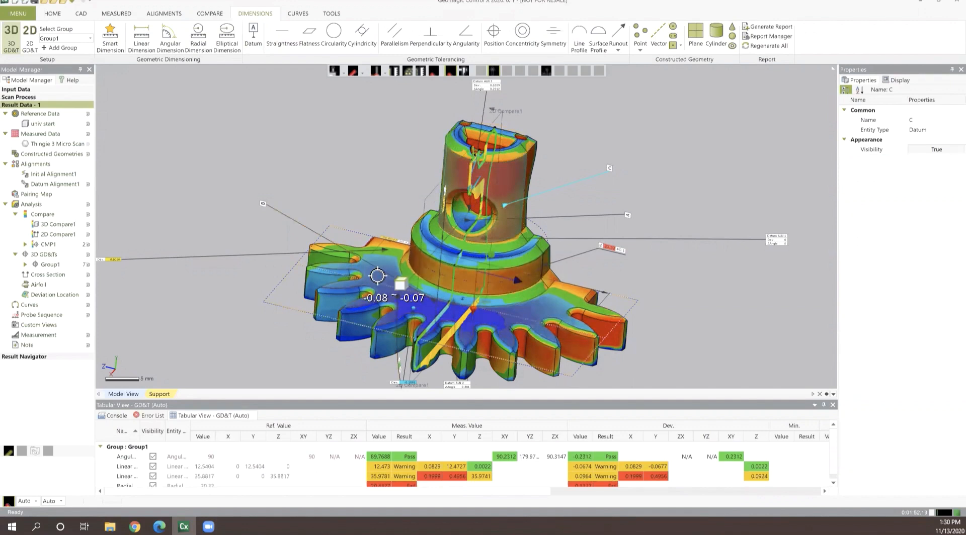
Add a parallelism callout with 0.1 mm tolerance to the shaft's end face, referenced to datum B, and accept it
mouse_move(513, 135)
right_mouse_down()
mouse_move(504, 151)
mouse_move(511, 134)
right_mouse_up()
scroll(522, 171, "up", 5)
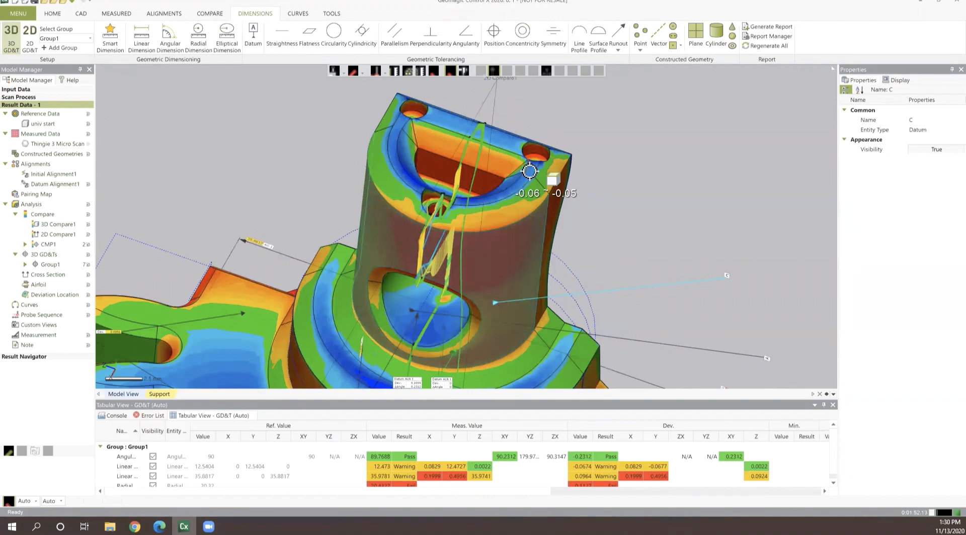
left_click(530, 171)
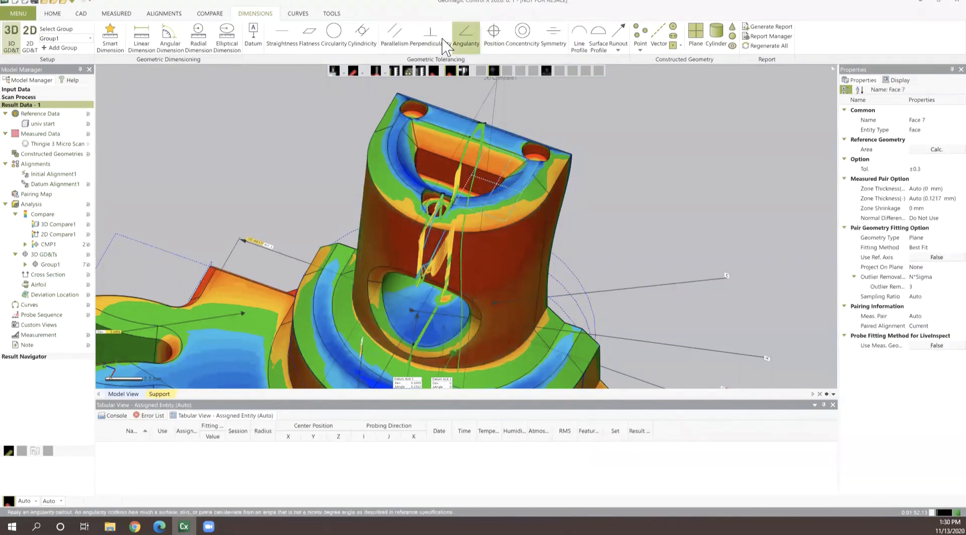
left_click(392, 38)
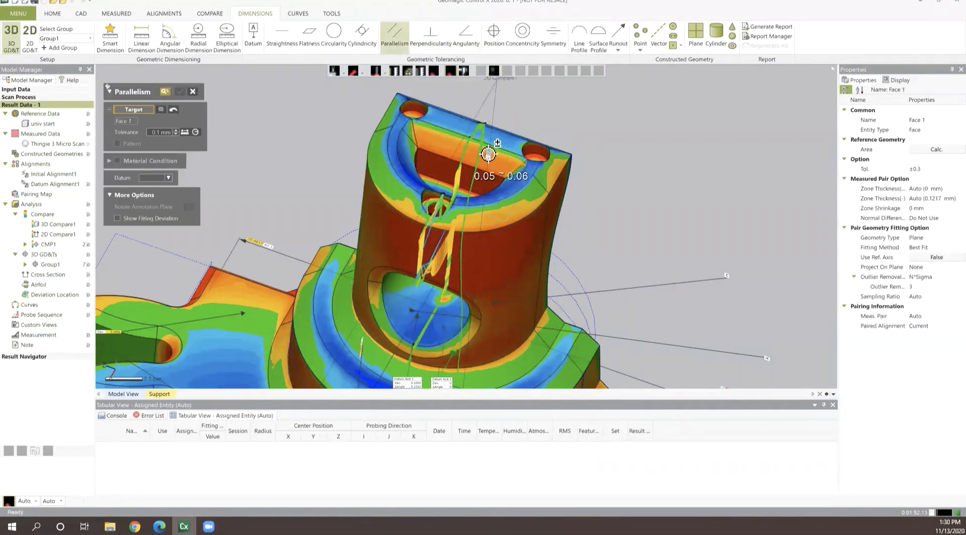
scroll(493, 187, "down", 5)
scroll(490, 186, "up", 5)
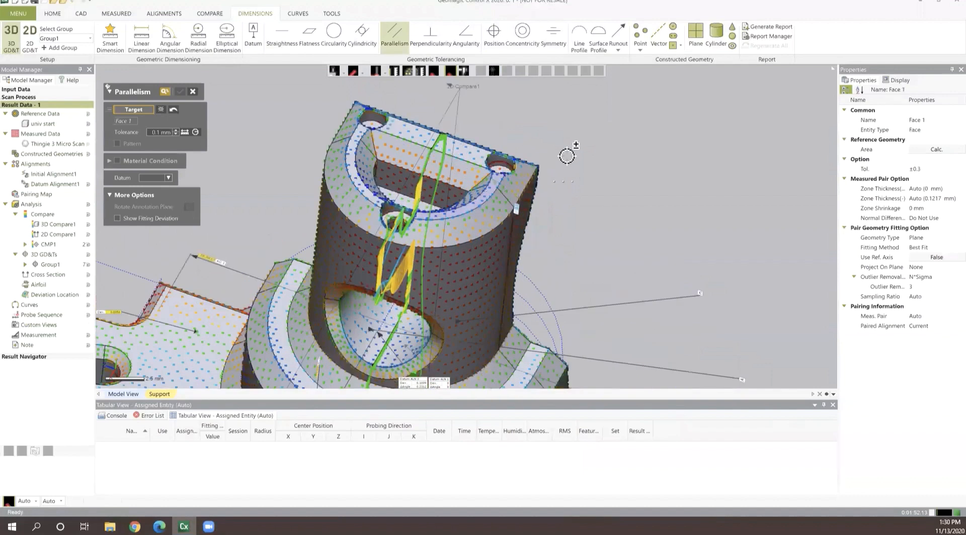
left_click(623, 144)
scroll(307, 193, "down", 8)
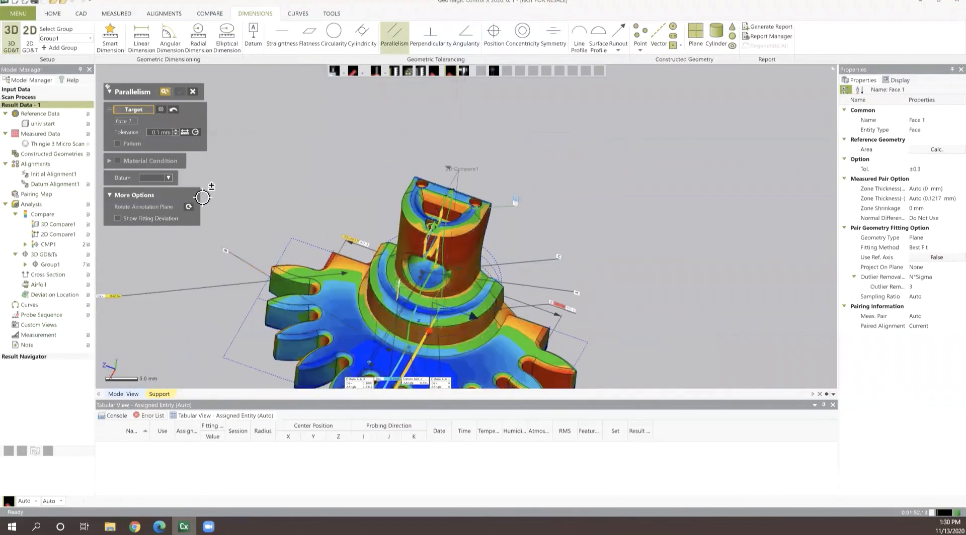
left_click(168, 178)
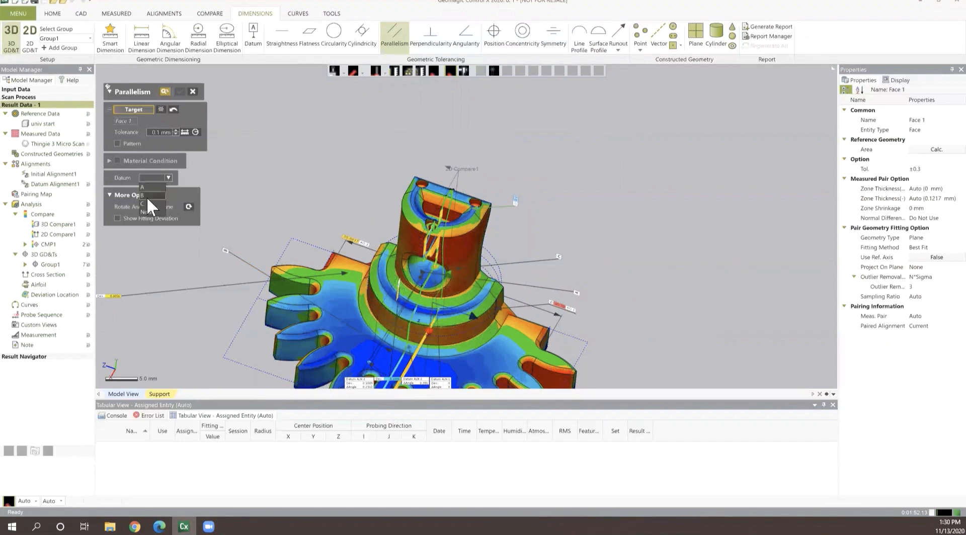
left_click(147, 195)
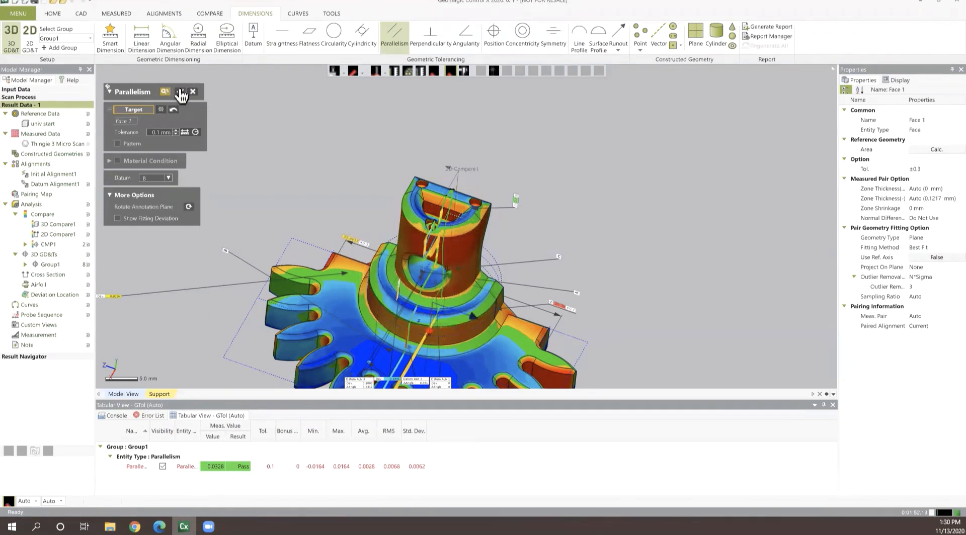
left_click(181, 95)
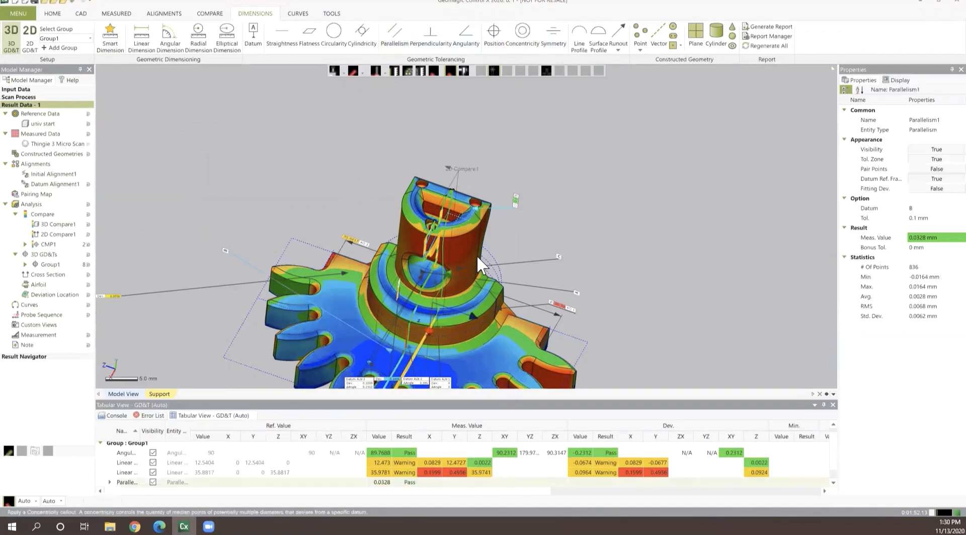
Add a concentricity callout with 0.1 mm tolerance to the shaft's outer cylinder, referenced to datum A, and accept it
left_click(412, 238)
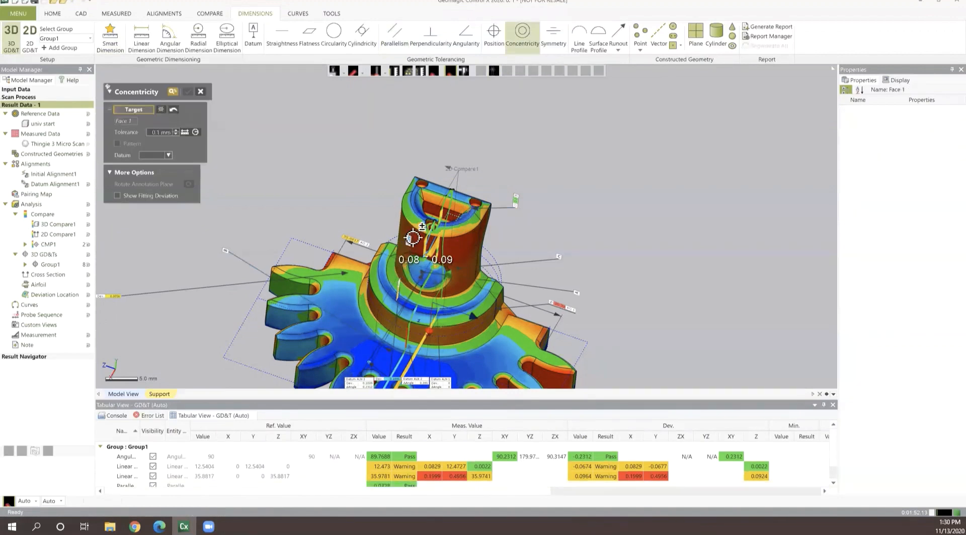
left_click(471, 250)
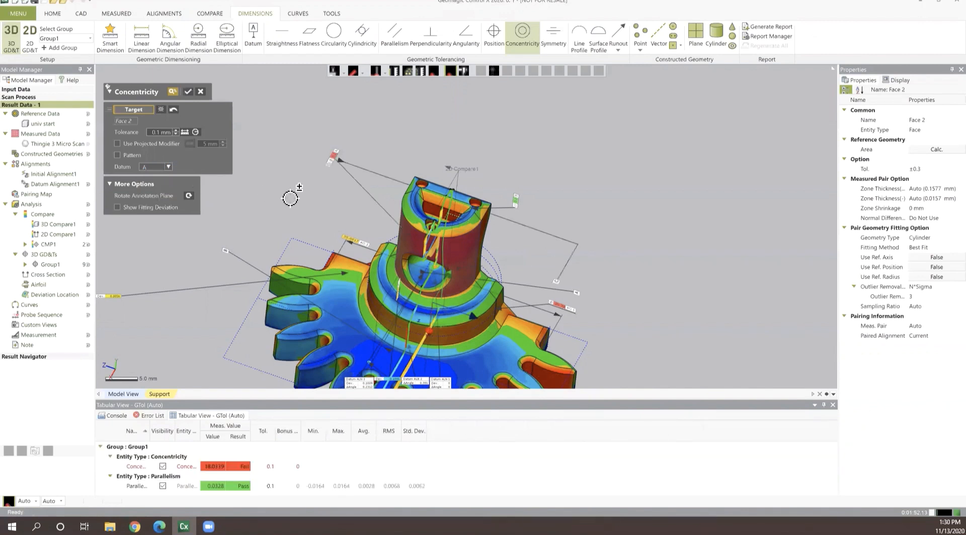
right_click_drag(362, 212, 383, 209)
right_click_drag(468, 276, 537, 276)
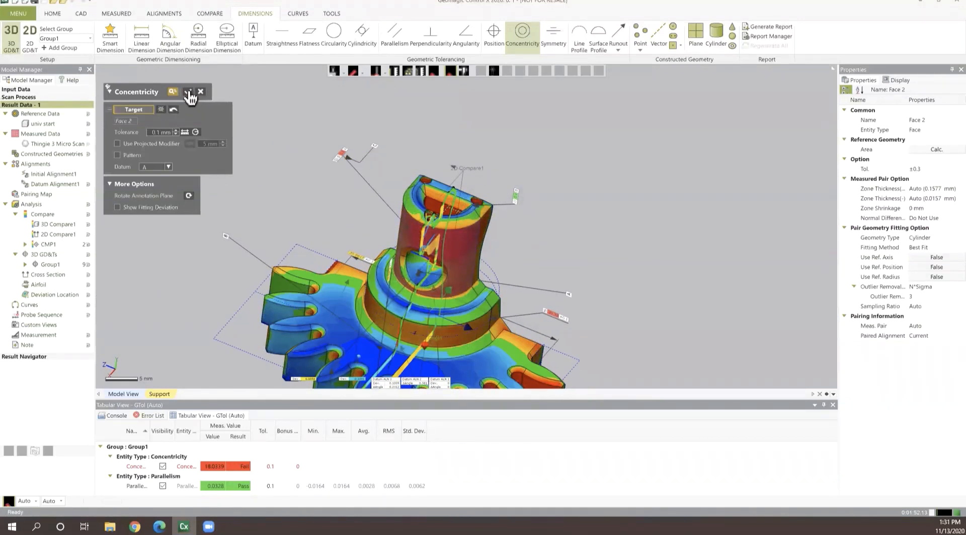
left_click(191, 93)
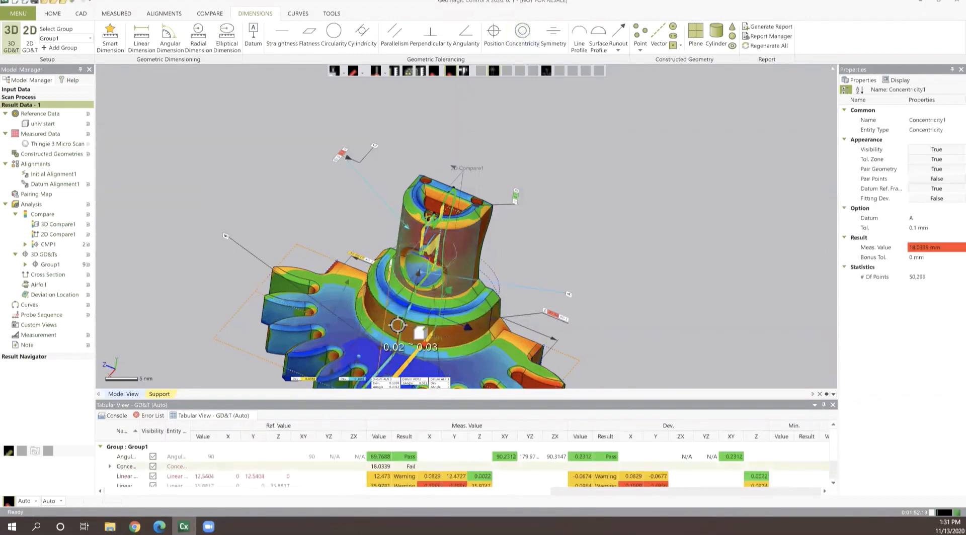
Add a concentricity callout with 0.1 mm tolerance to the cylindrical collar at the shaft's base, referenced to datum C, and accept it
left_click(413, 332)
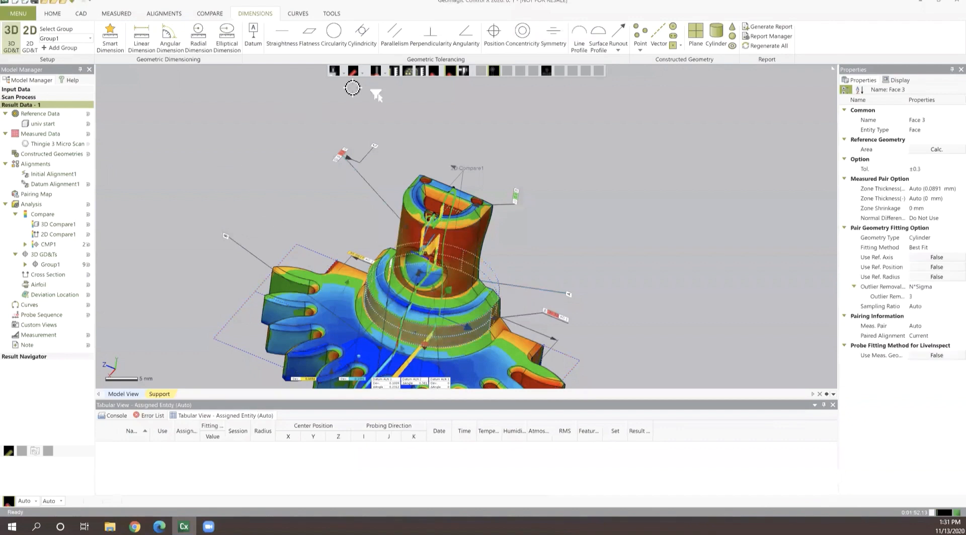
left_click(523, 45)
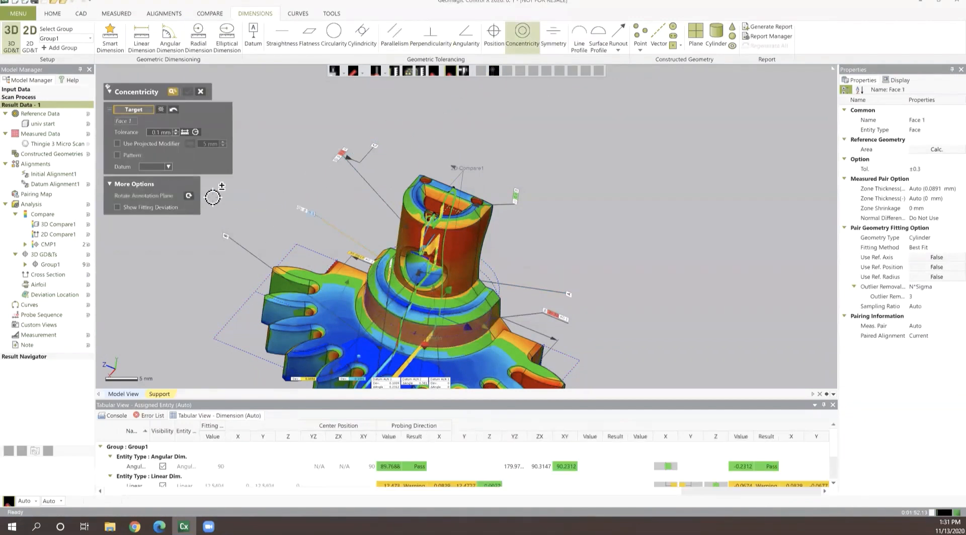
left_click(169, 166)
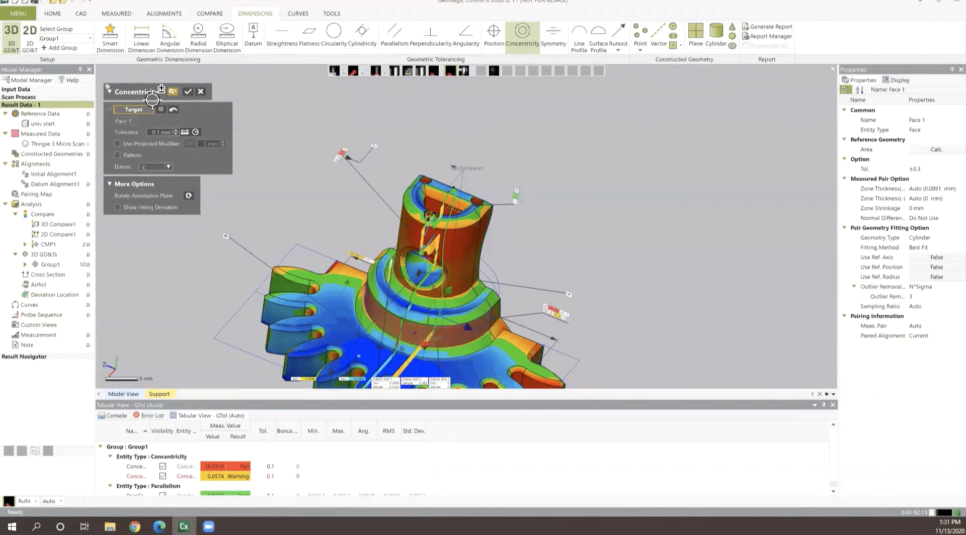
left_click(187, 92)
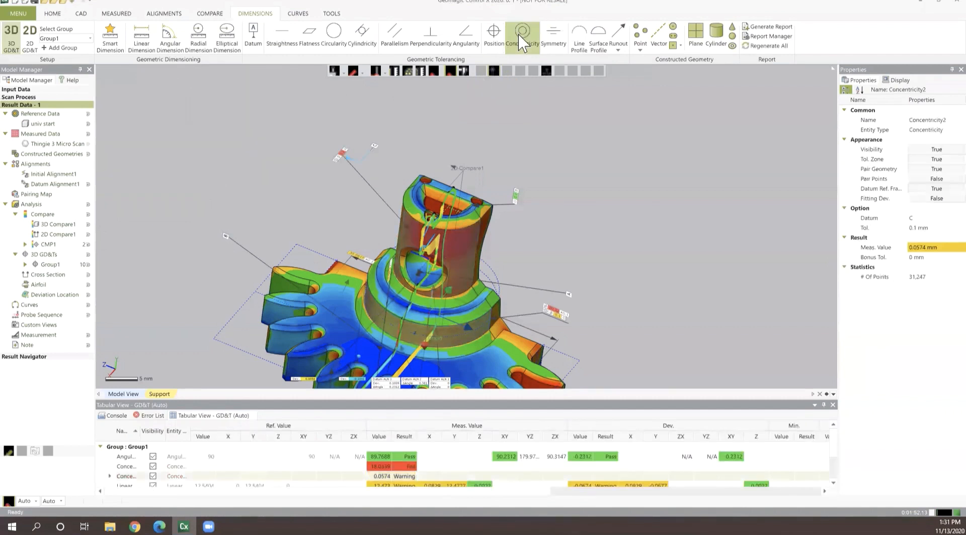
Start a position callout with 0.5 mm tolerance on the rounded root face between two gear teeth and place its annotation beside the gear
left_click(493, 33)
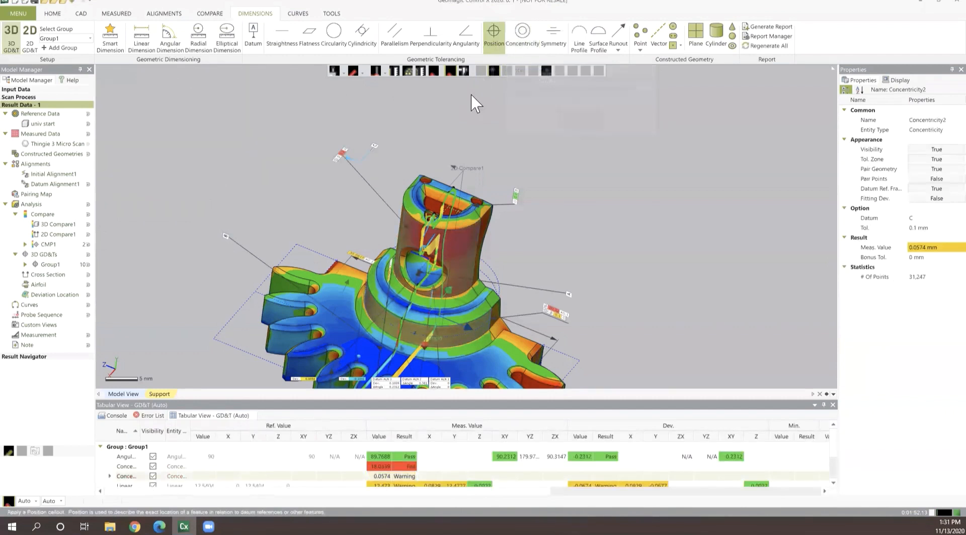
right_click_drag(295, 207, 393, 220)
scroll(397, 223, "down", 3)
left_click(446, 288)
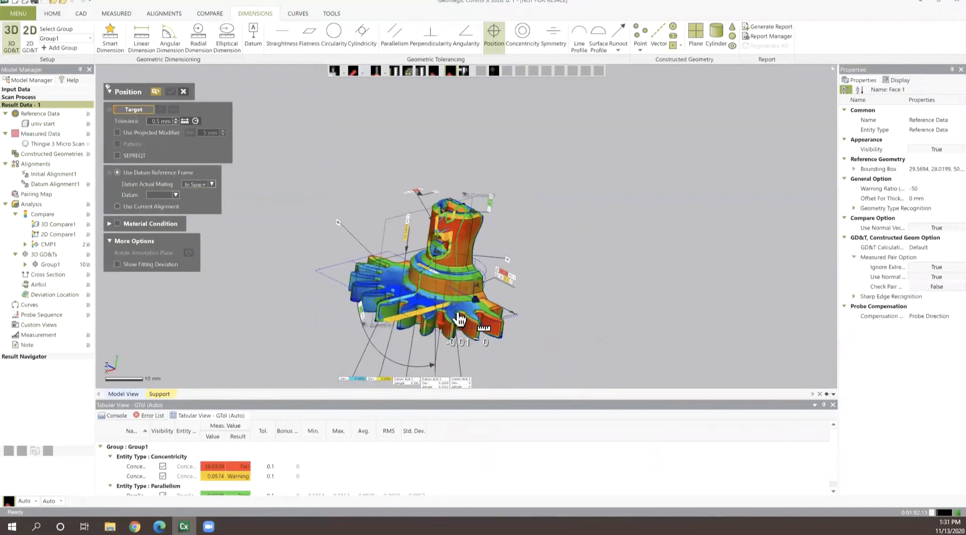
right_click_drag(458, 318, 470, 320)
scroll(511, 352, "up", 10)
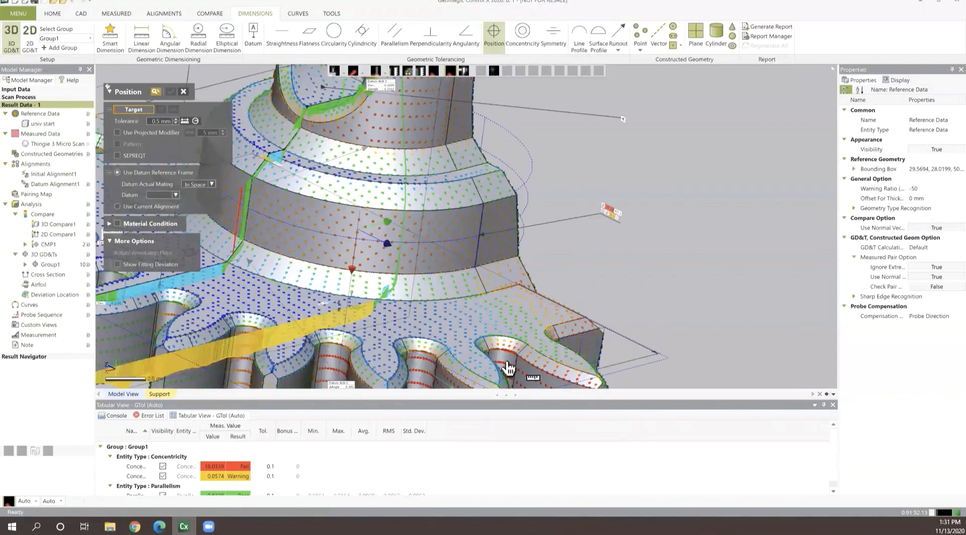
left_click(514, 353)
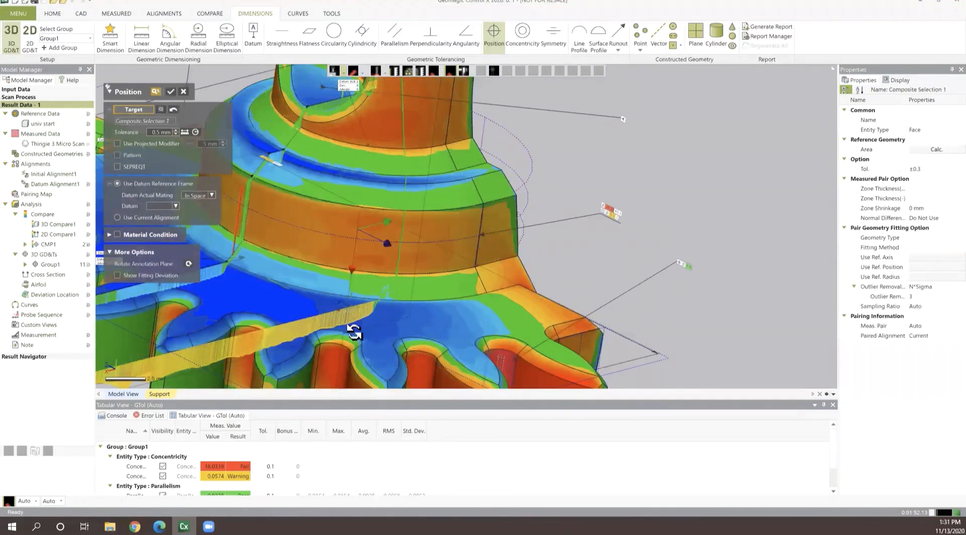
mouse_move(354, 328)
right_mouse_down()
mouse_move(343, 358)
mouse_move(378, 328)
right_mouse_up()
scroll(453, 335, "down", 5)
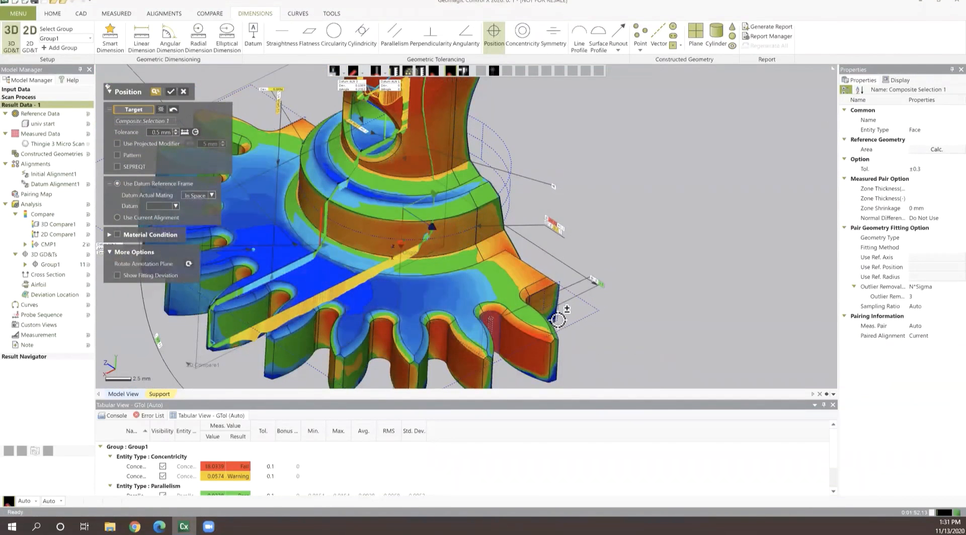
Reference the tooth-root position callout to datums A, B and C within the datum reference frame
right_click_drag(674, 271, 500, 315)
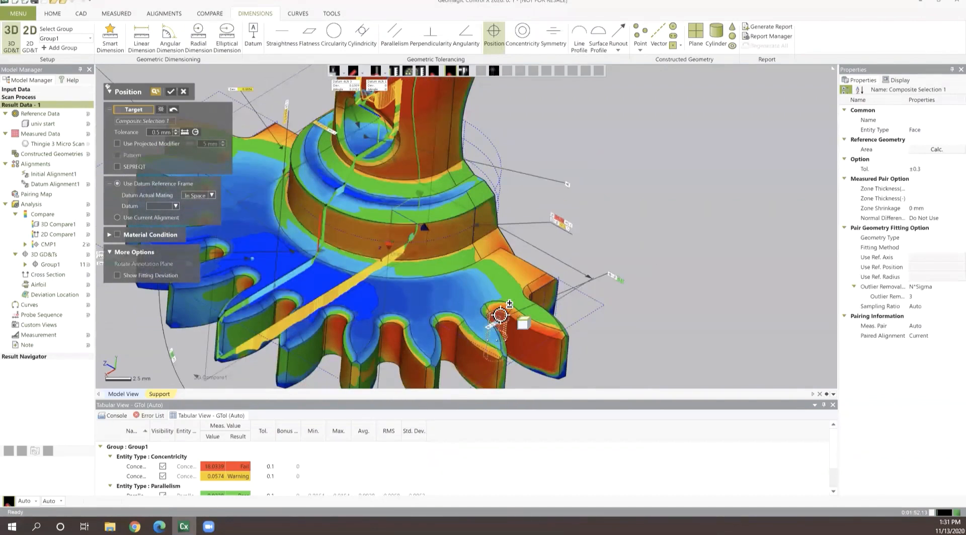
left_click(501, 315)
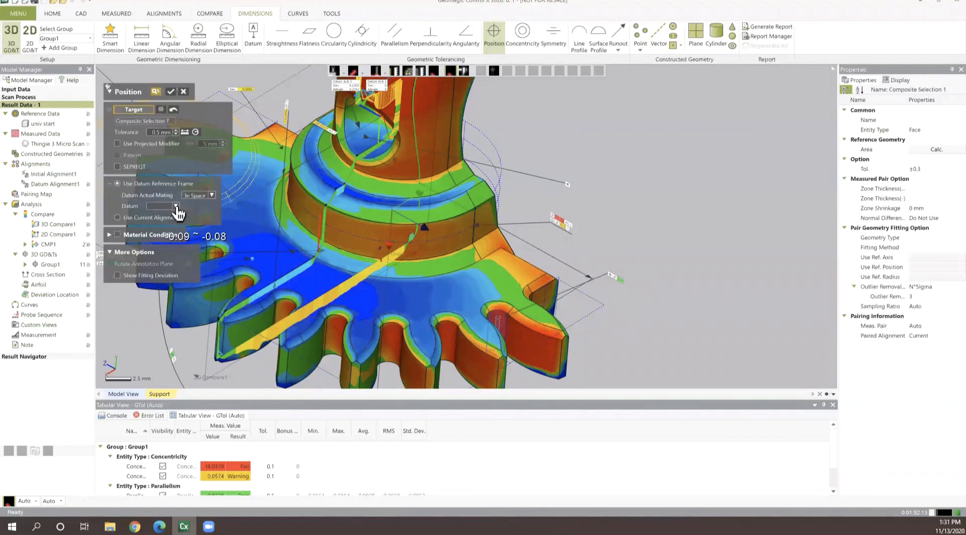
left_click(153, 216)
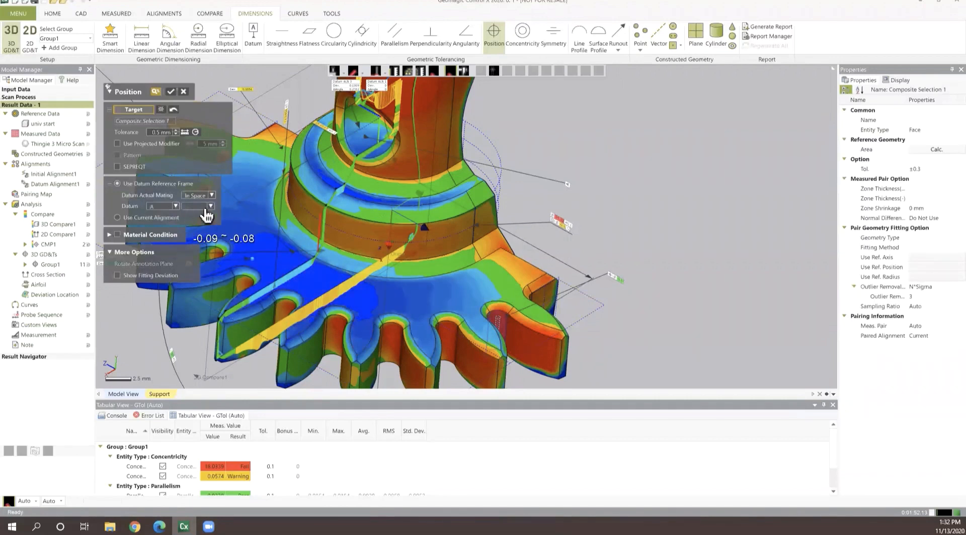
left_click(193, 216)
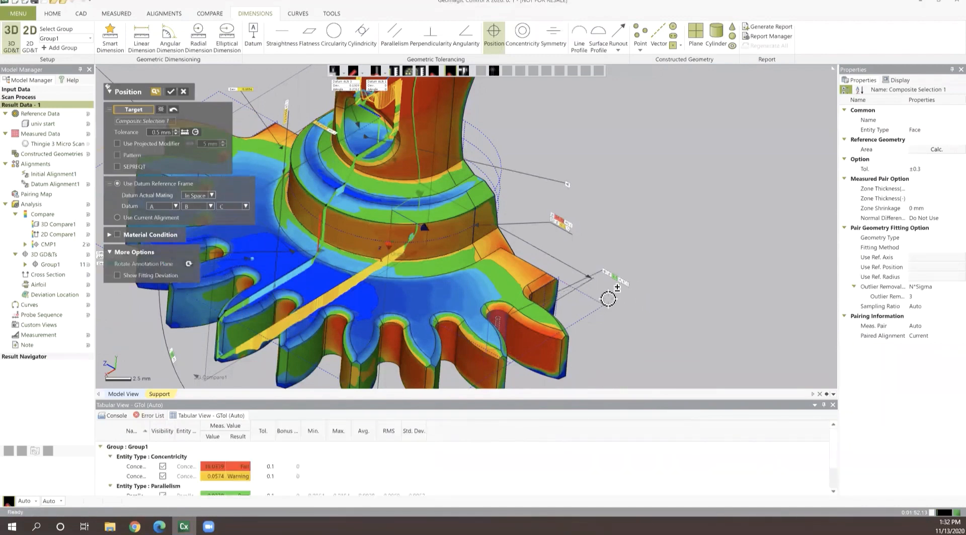
scroll(617, 297, "up", 5)
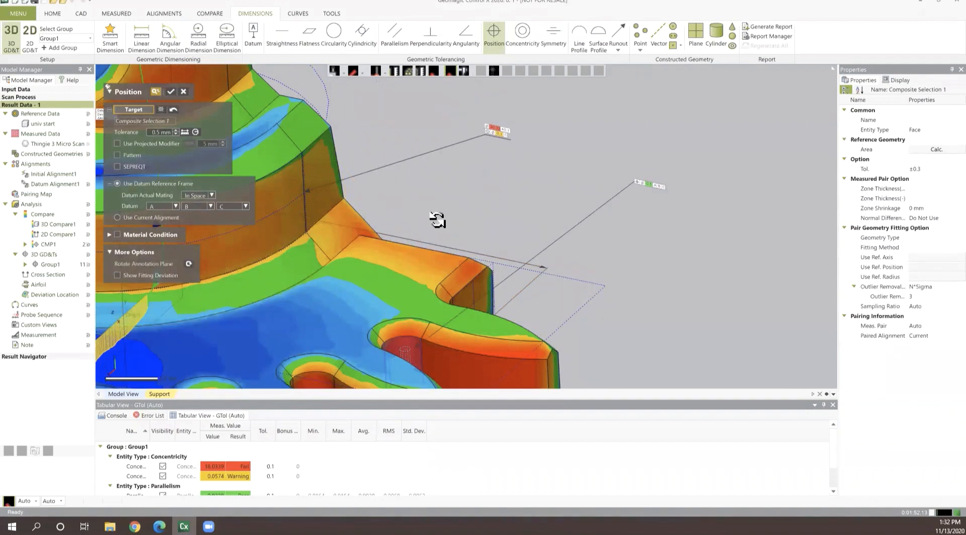
mouse_move(438, 218)
right_mouse_down()
mouse_move(401, 295)
mouse_move(365, 322)
right_mouse_up()
scroll(401, 295, "down", 3)
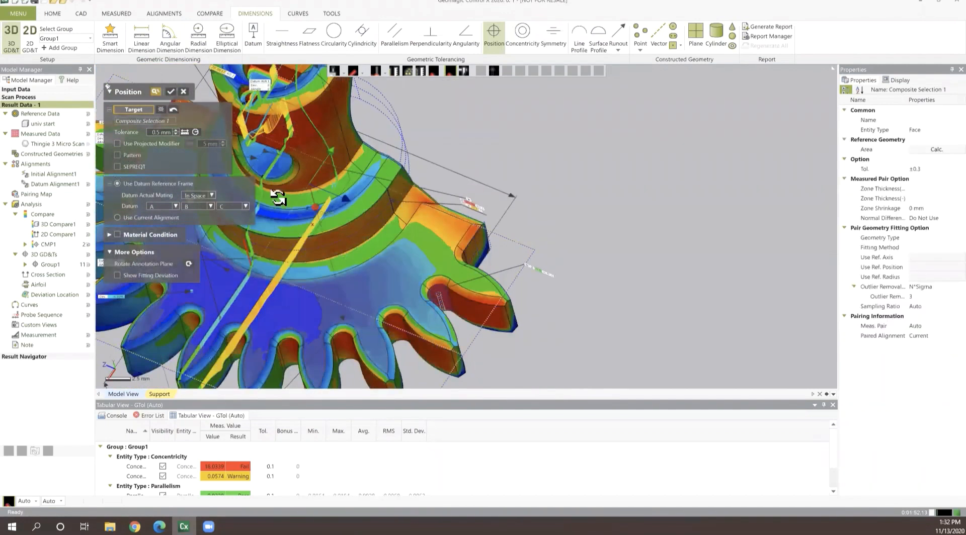
Extend the position callout as a pattern over the root faces between the gear's teeth and accept it
scroll(276, 196, "down", 3)
right_click_drag(112, 177, 124, 162)
left_click(118, 156)
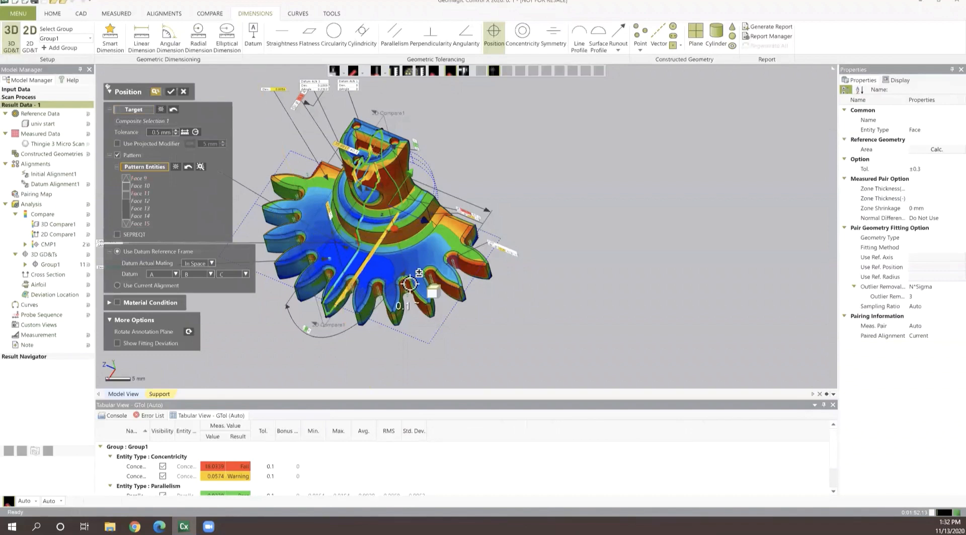
mouse_move(468, 232)
right_mouse_down()
mouse_move(564, 201)
mouse_move(544, 217)
right_mouse_up()
scroll(409, 252, "up", 5)
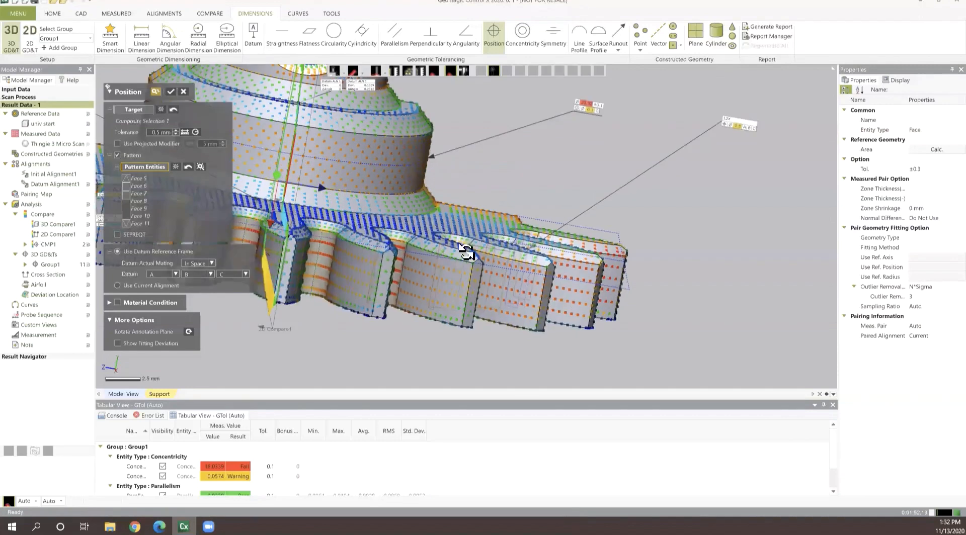
right_click_drag(398, 322, 358, 257)
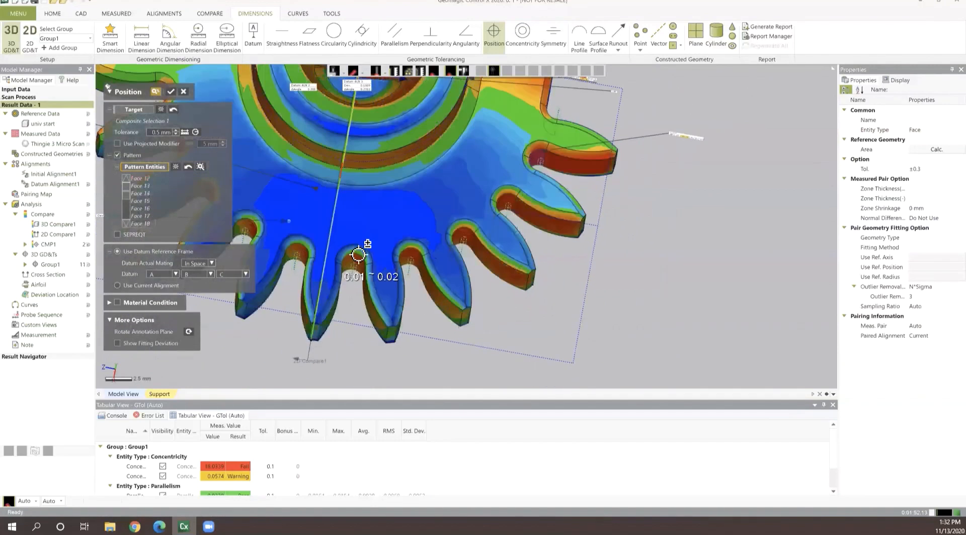
left_click(357, 258)
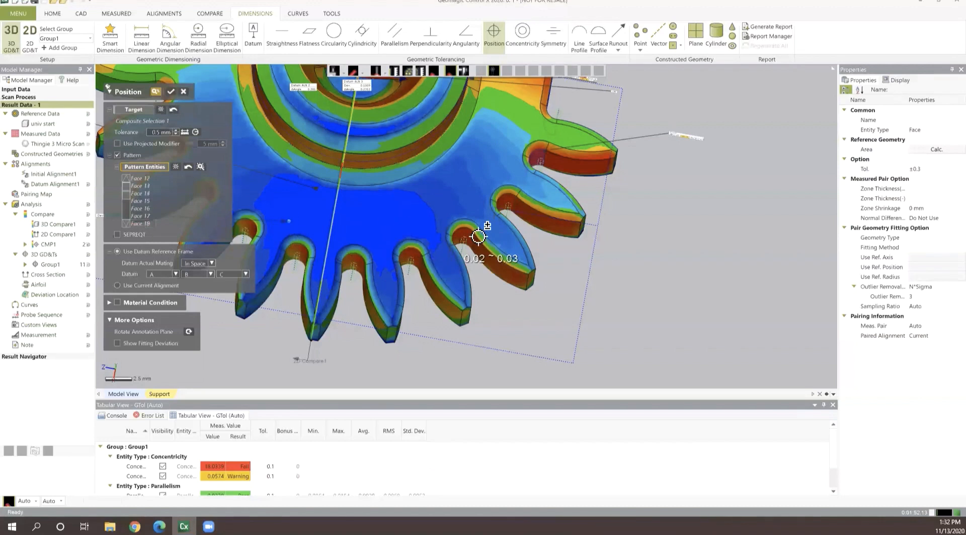
left_click(174, 100)
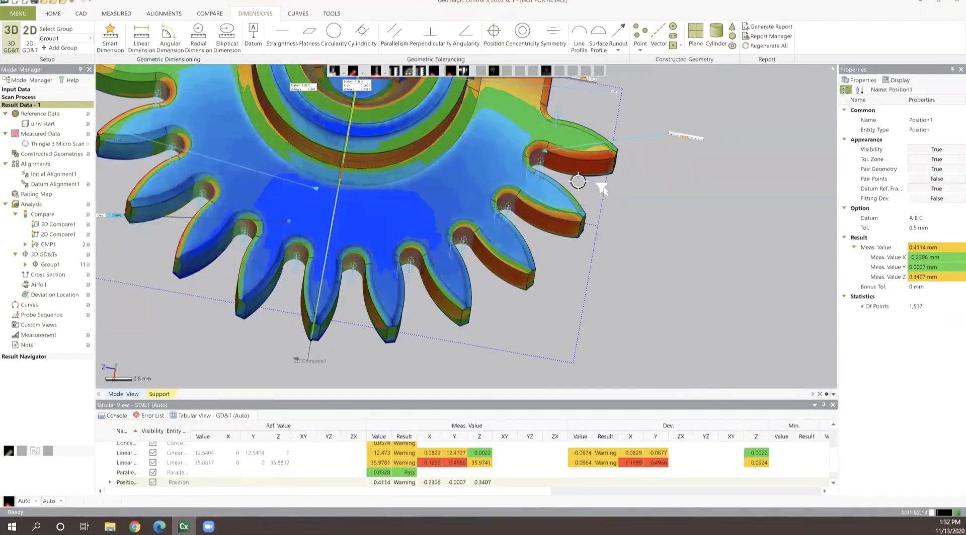
Generate a report of Result Data - 1 with the Letter_Landscape template, covering the alignments, comparisons, CMP1 and Group1
scroll(591, 153, "down", 4)
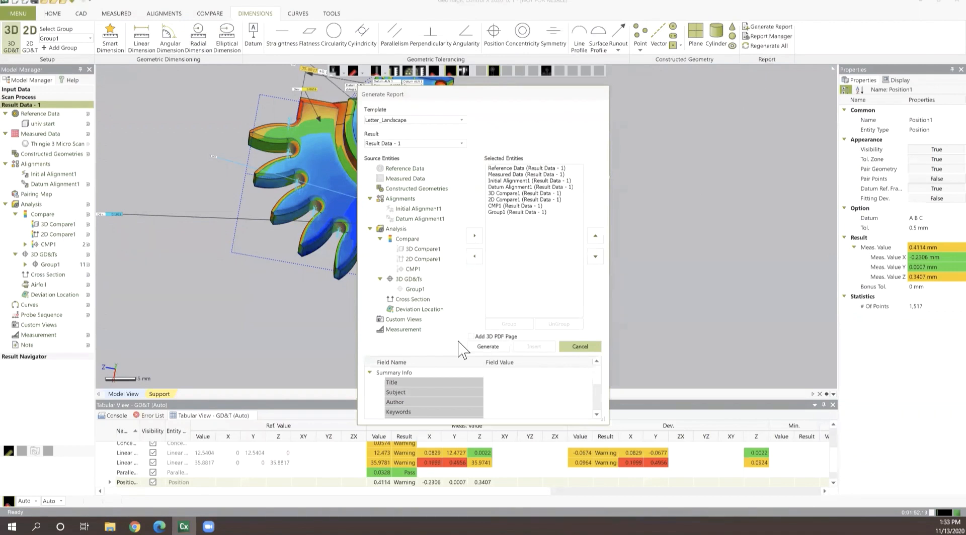
left_click(486, 346)
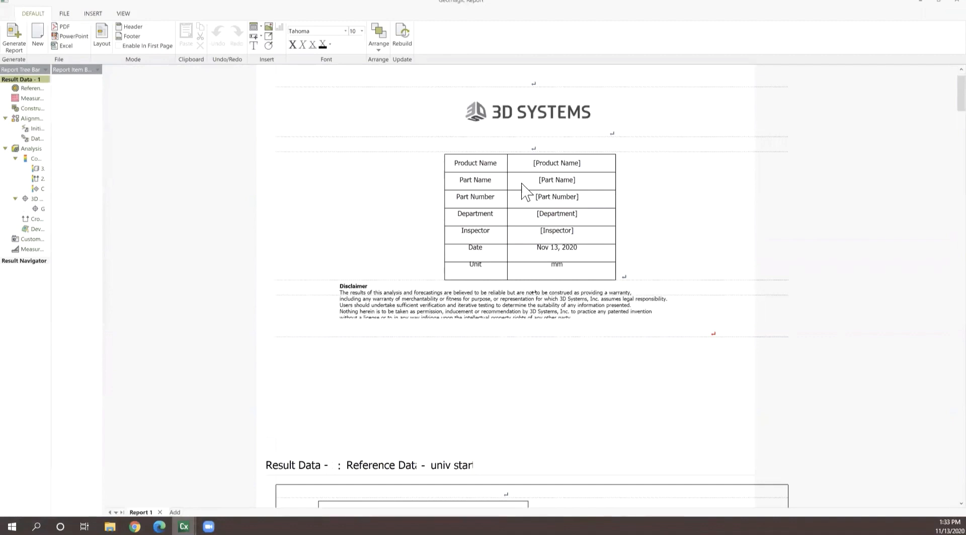
scroll(523, 190, "down", 2)
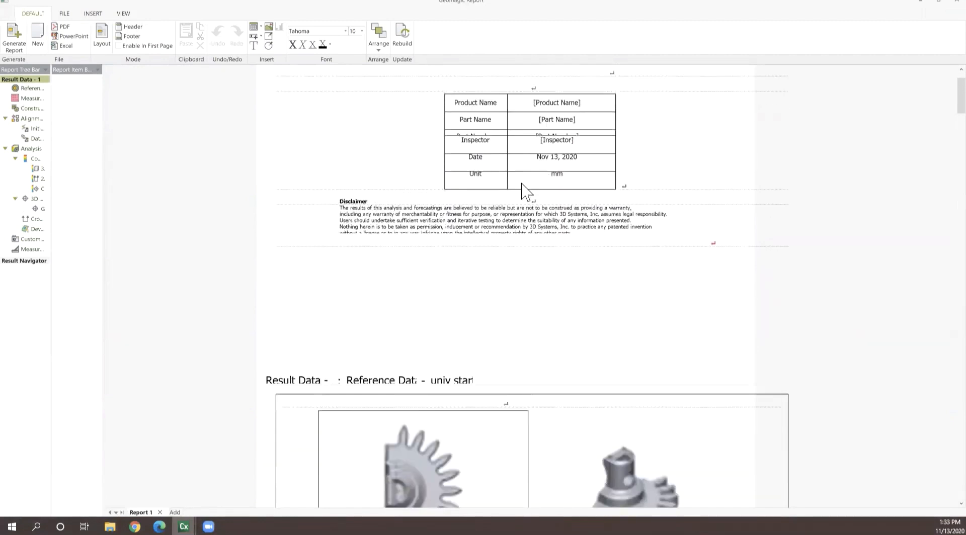
Review the generated report's title page and the reference and measured data views of the gear, and close the report
scroll(523, 190, "down", 3)
scroll(524, 190, "down", 3)
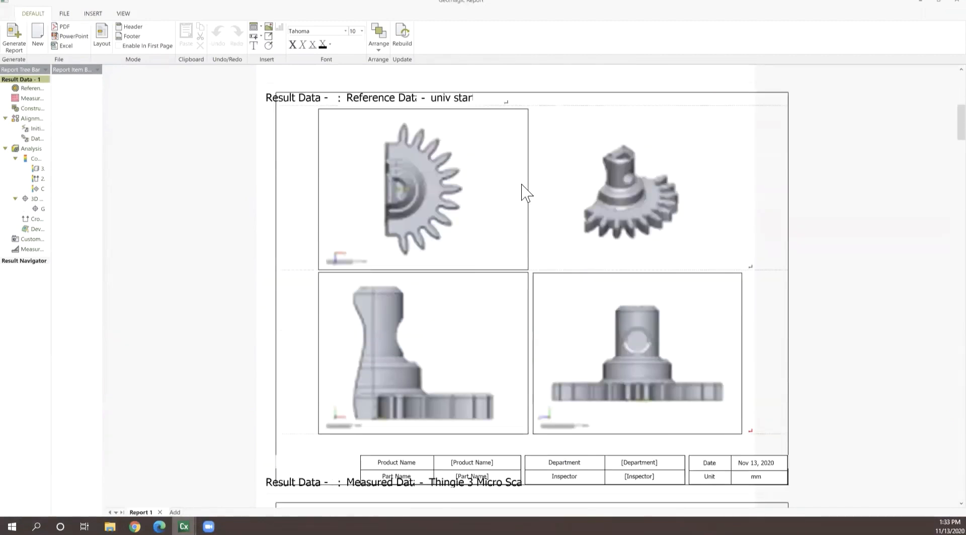
scroll(523, 191, "down", 1)
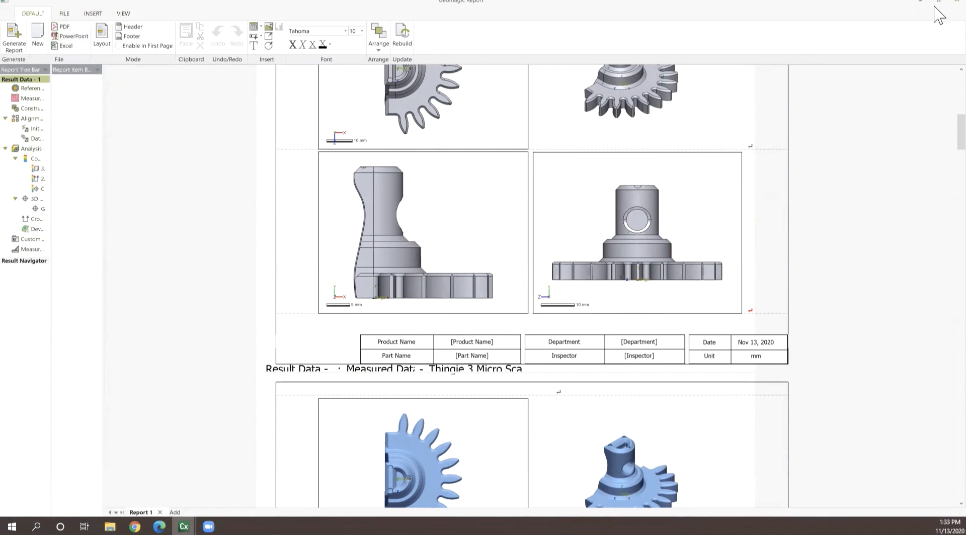
left_click(955, 2)
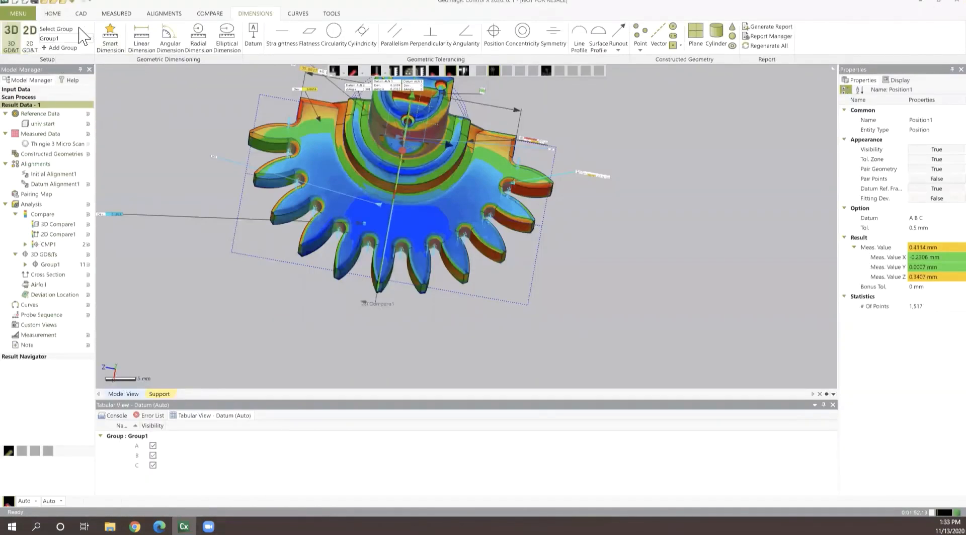
Replace the measured data with the T3 RD1 STL file from the Desktop, re-aligned to the existing scan, and run the inspection process
left_click(53, 14)
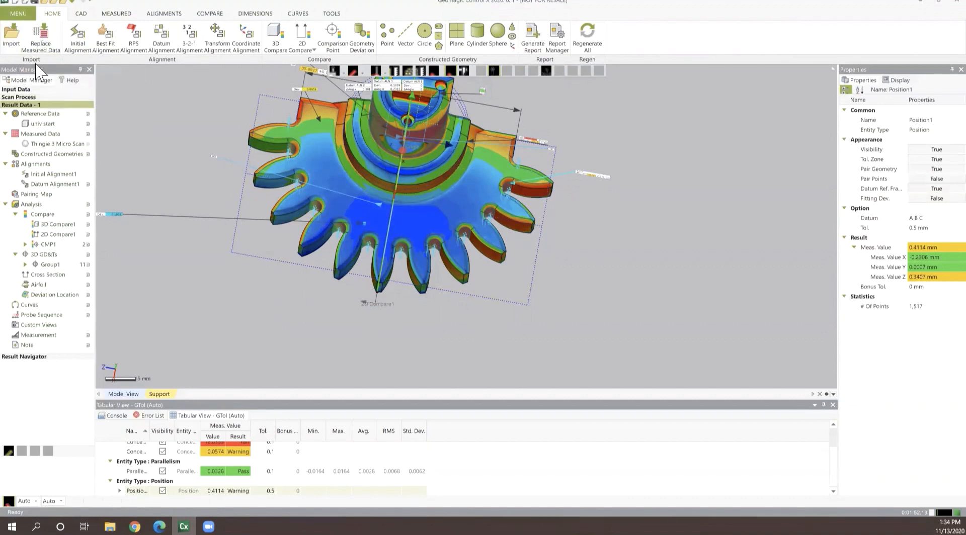
left_click(134, 146)
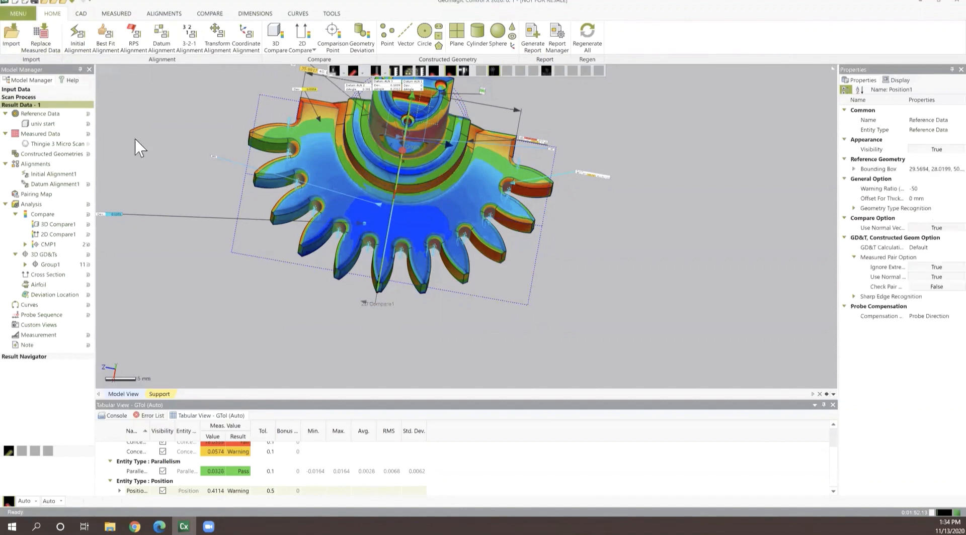
left_click(41, 46)
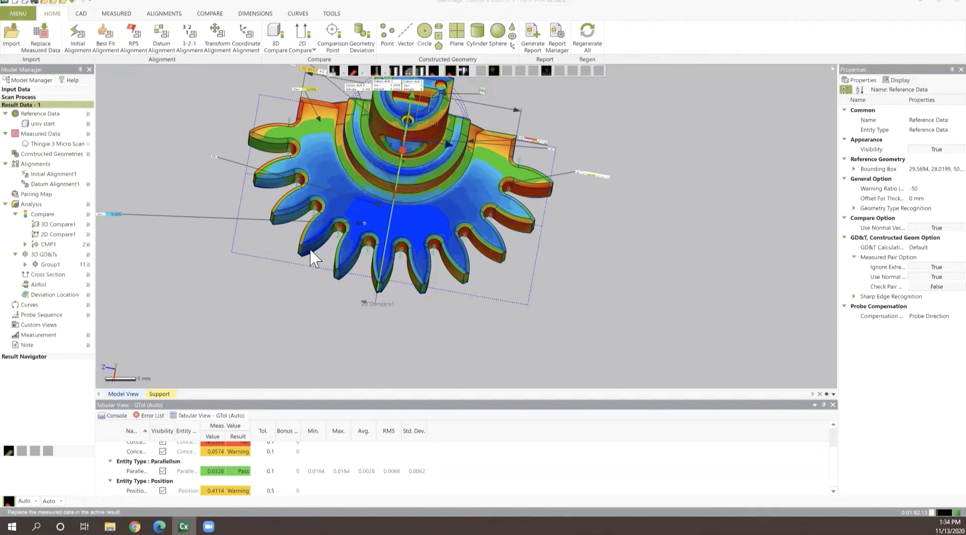
scroll(509, 230, "down", 1)
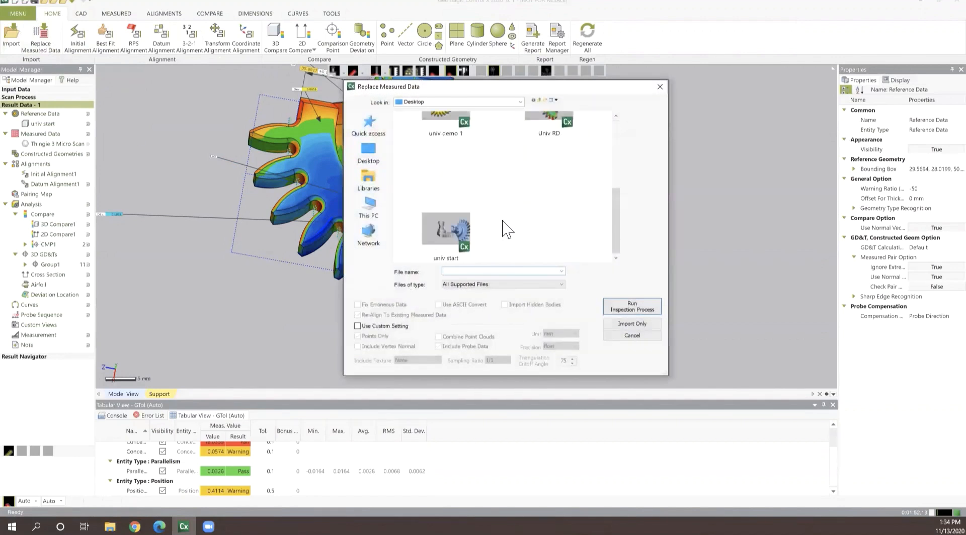
left_click(368, 152)
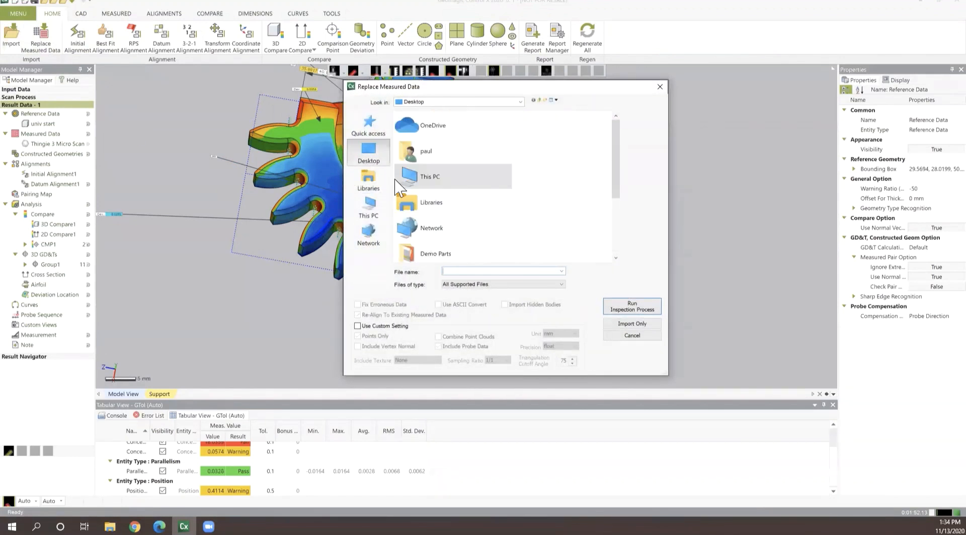
scroll(496, 206, "down", 2)
left_click(436, 181)
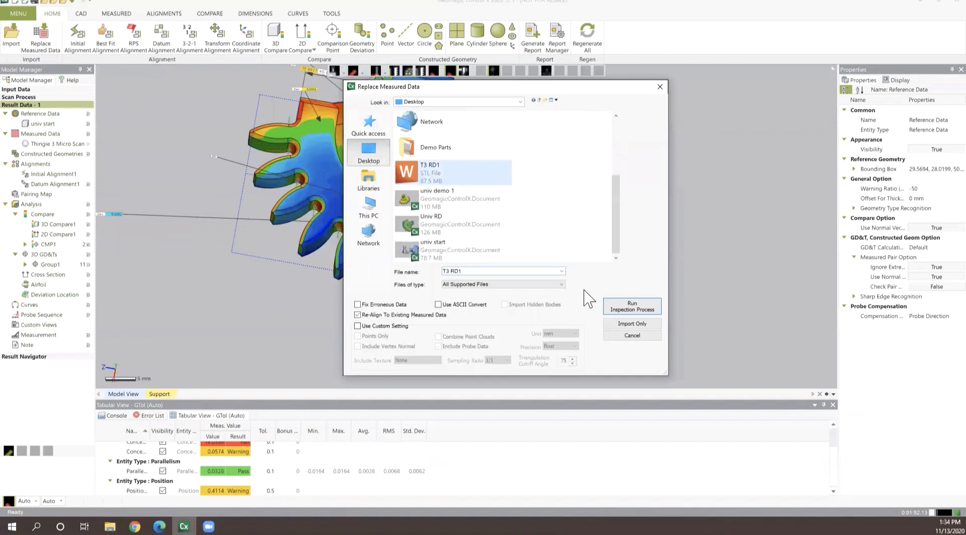
left_click(628, 316)
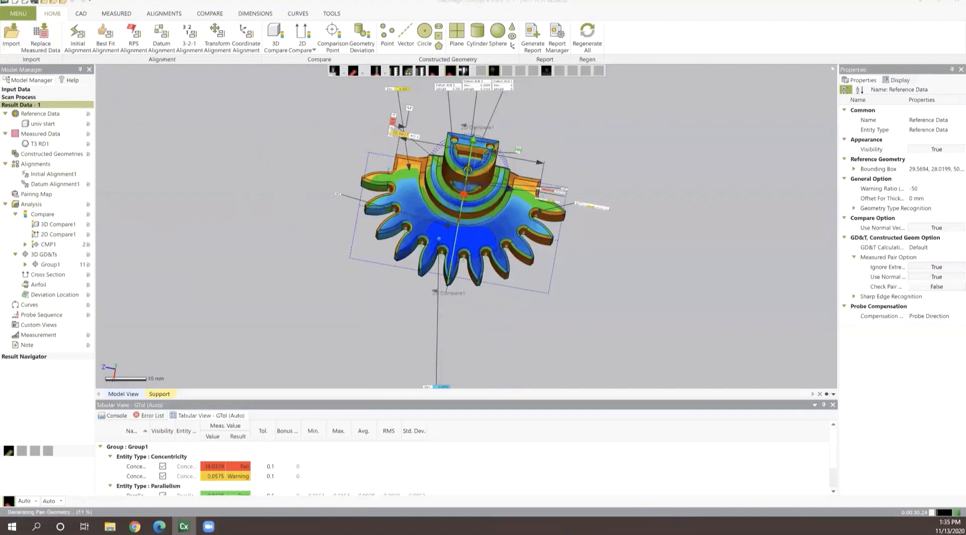
Examine the deviation colours and callouts on the gear from the side and from above
right_click_drag(555, 214, 342, 171)
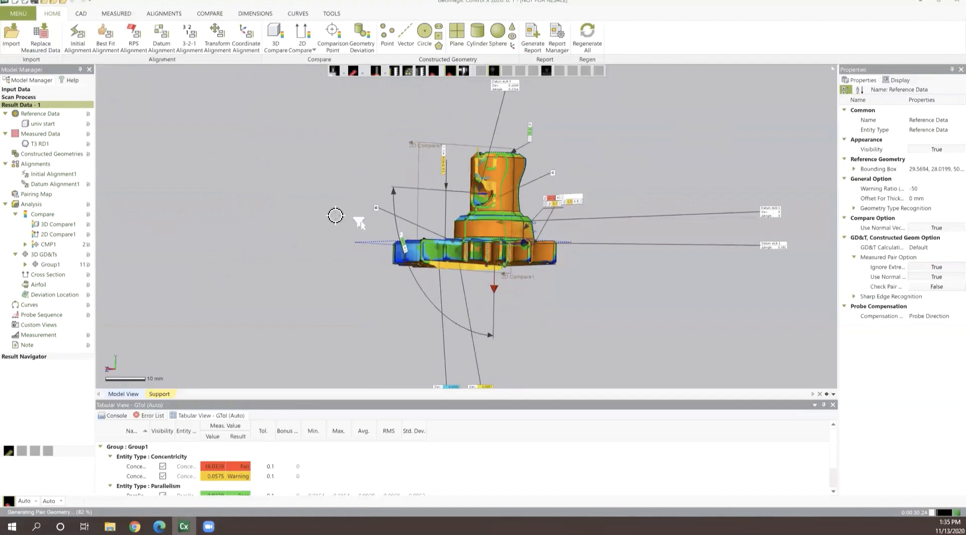
right_click_drag(336, 215, 470, 263)
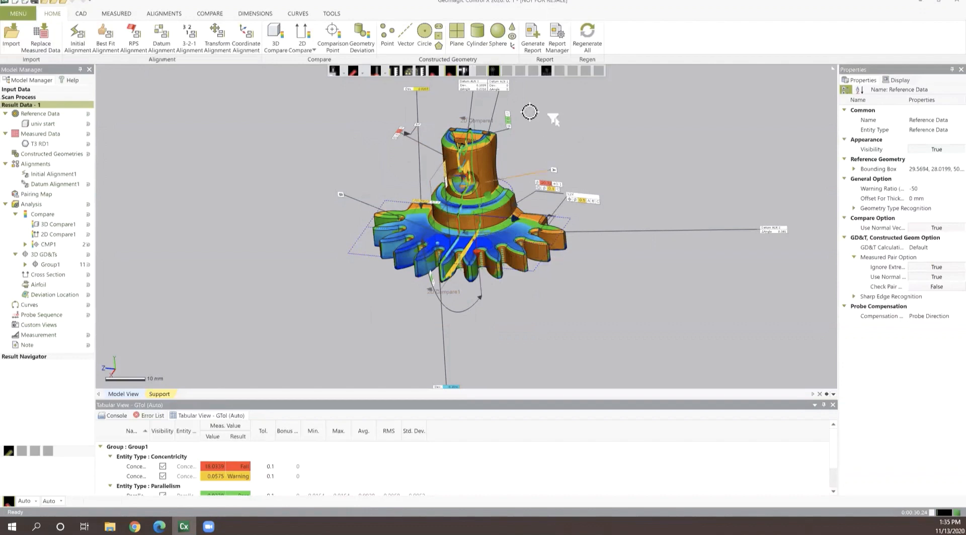
left_click(532, 45)
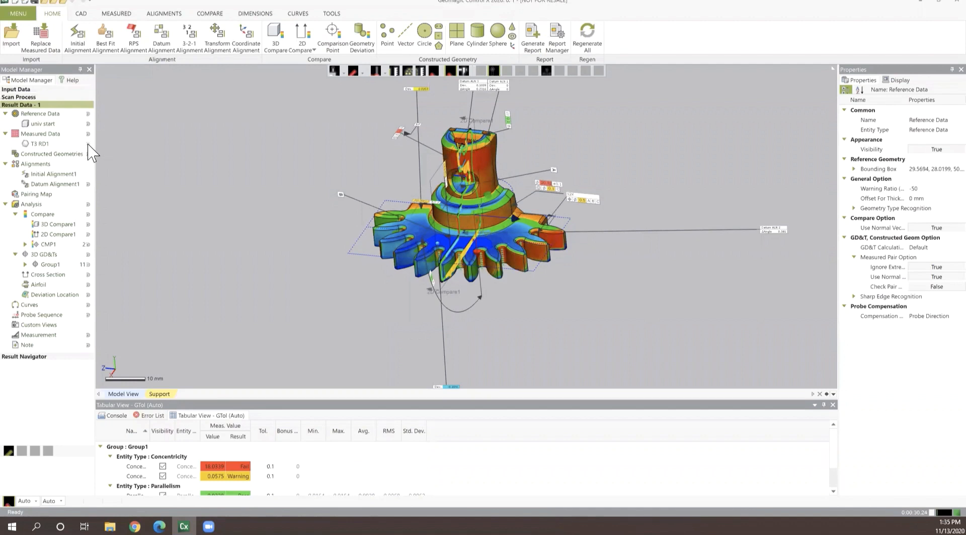
Hide the 3D Compare1, 2D Compare1, CMP1 and Group1 results so only the gear model and datum alignment labels are displayed
left_click(89, 226)
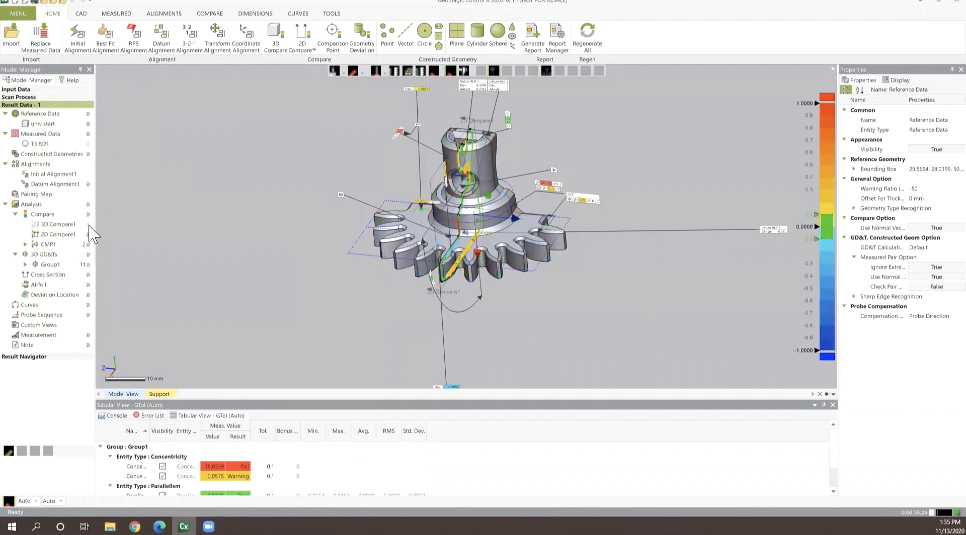
left_click(88, 235)
left_click(88, 245)
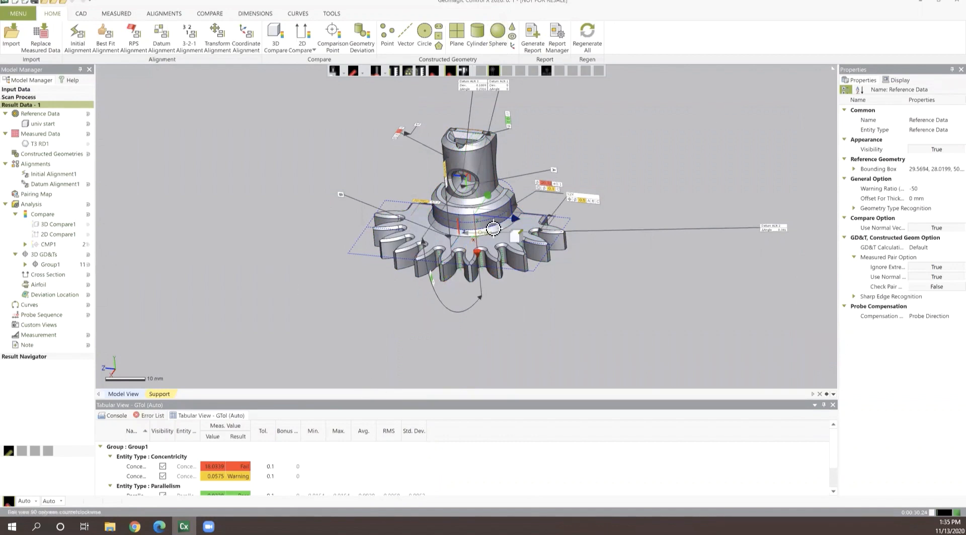
left_click(88, 265)
right_click_drag(495, 174, 536, 229)
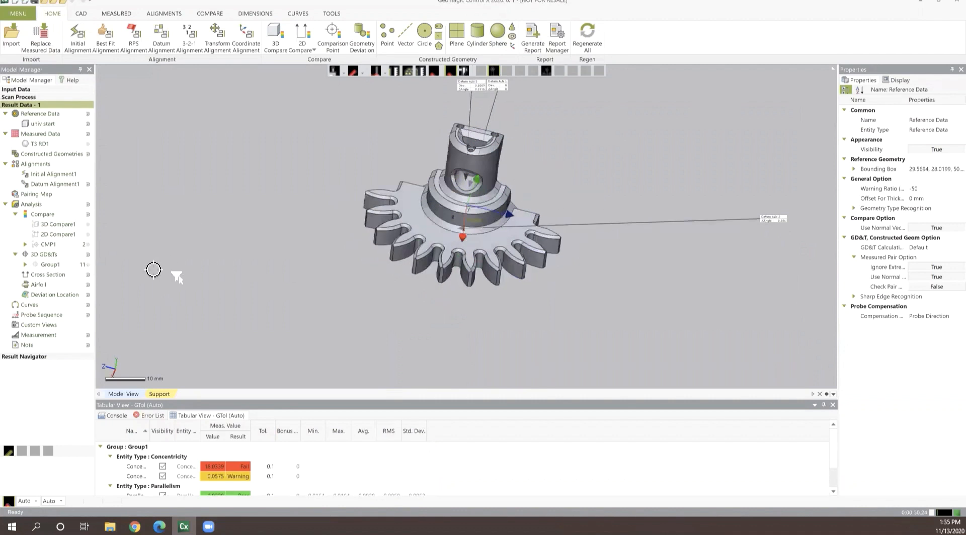
Show the Group1 dimensions, 3D Compare1 and 2D Compare1 results on the gear again
left_click(87, 265)
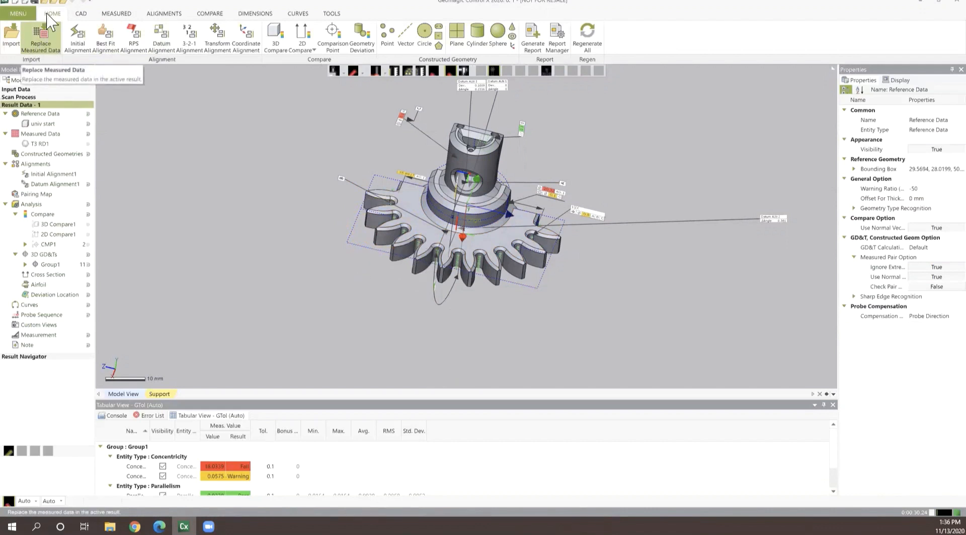
left_click(338, 327)
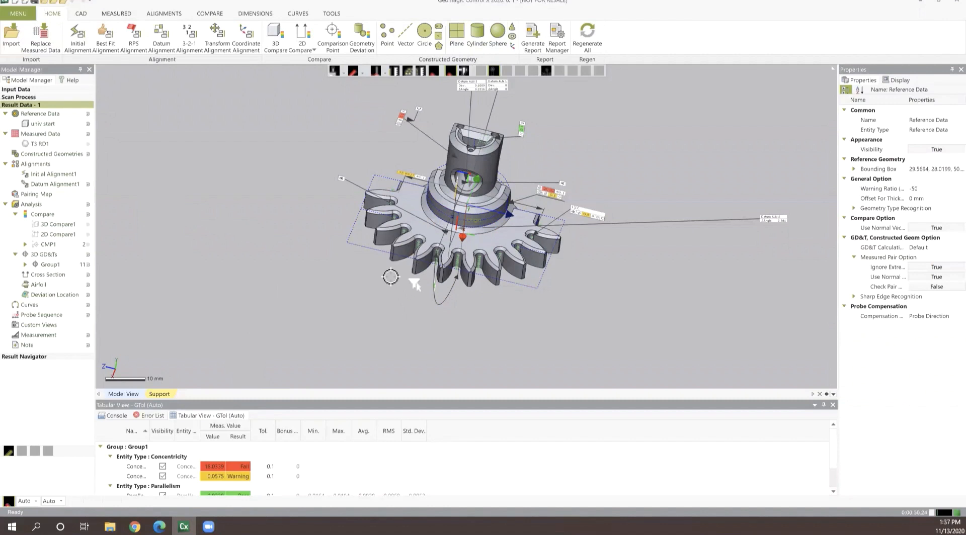
left_click(88, 144)
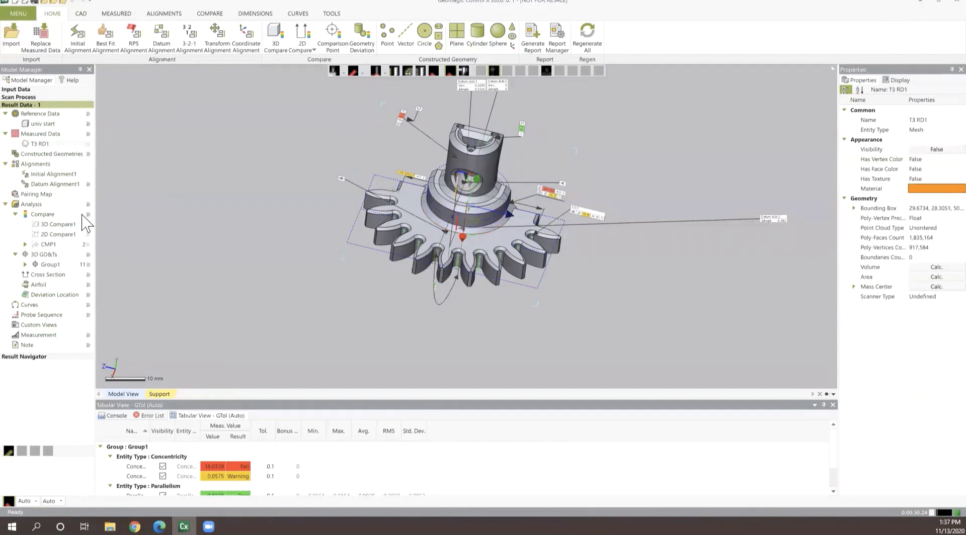
left_click(88, 224)
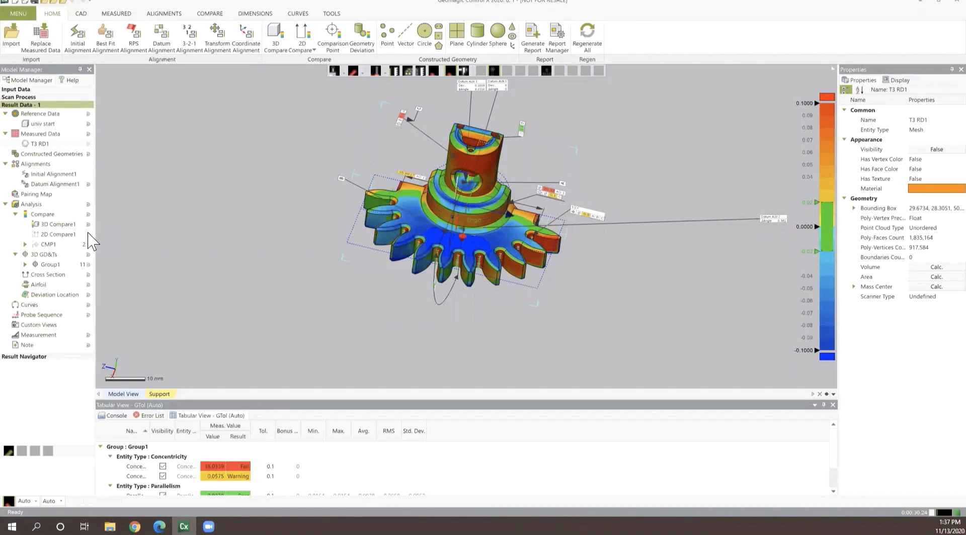
left_click(88, 234)
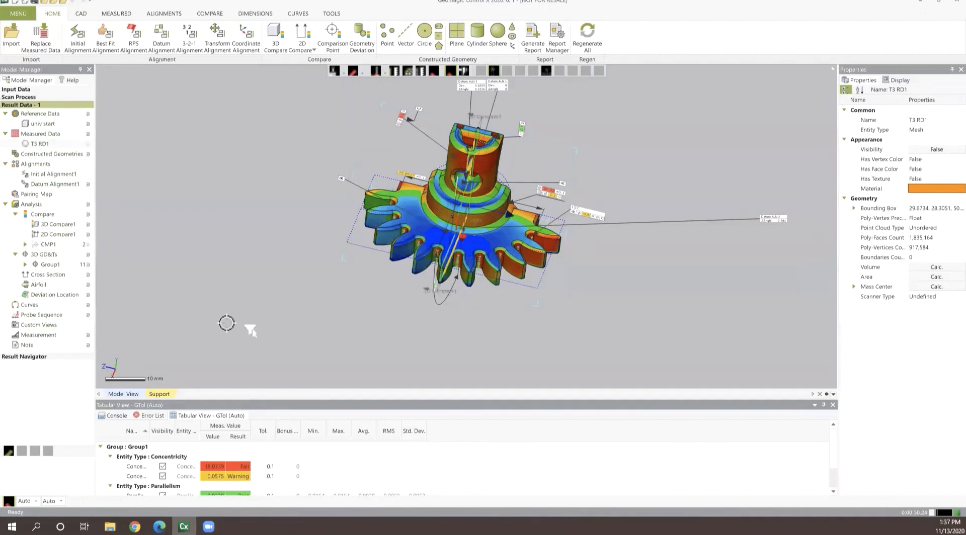